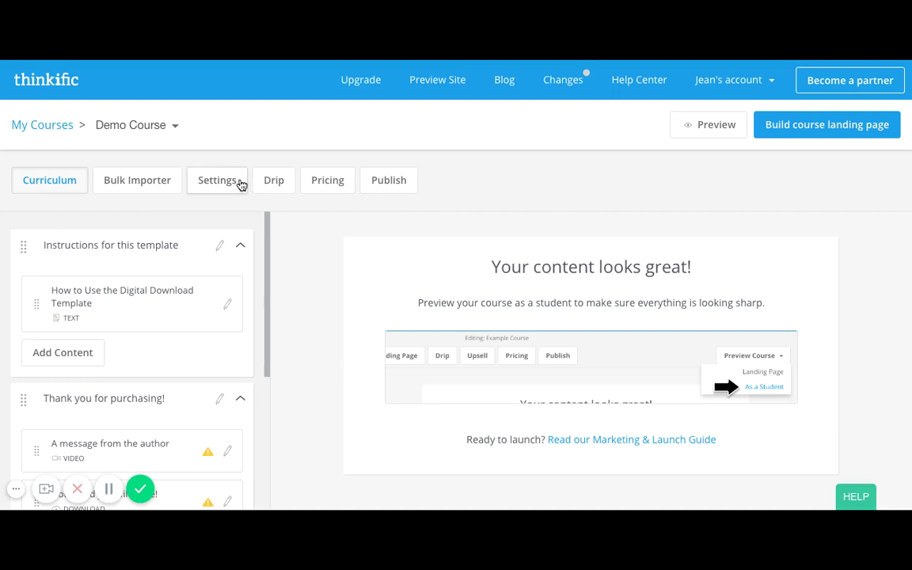
Open the 'How to Use the Digital Download Template' lesson and read its explanation of each included lesson.
left_click(164, 304)
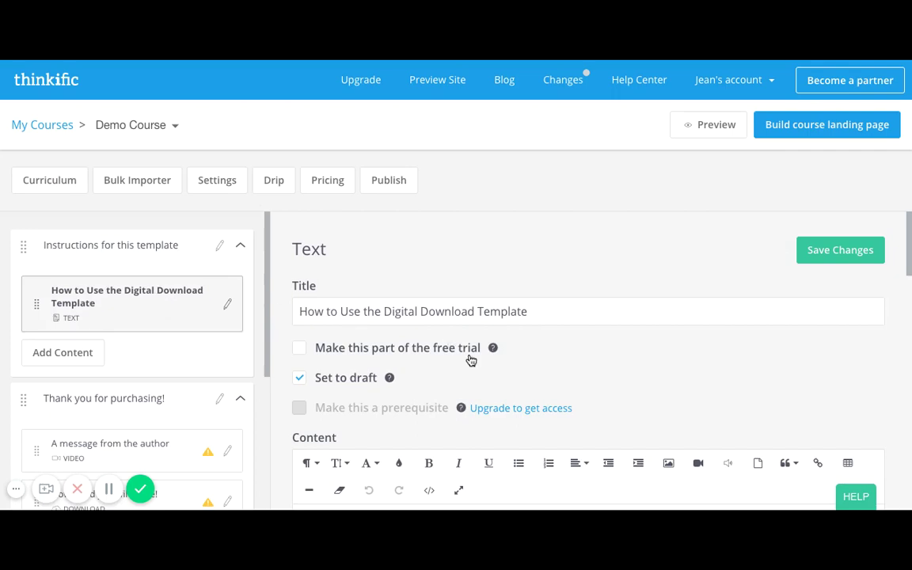
scroll(471, 361, "down", 3)
scroll(471, 360, "up", 2)
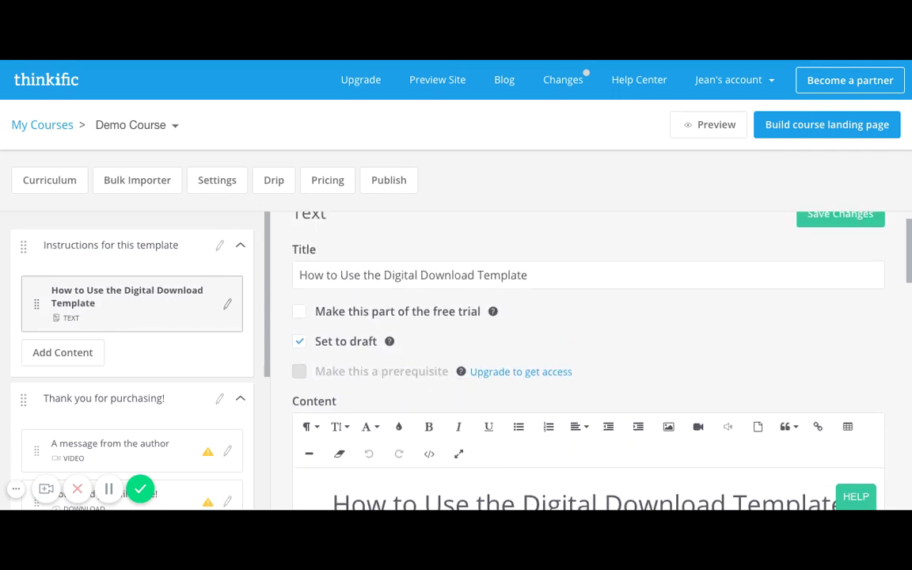
scroll(471, 360, "down", 4)
scroll(588, 360, "down", 10)
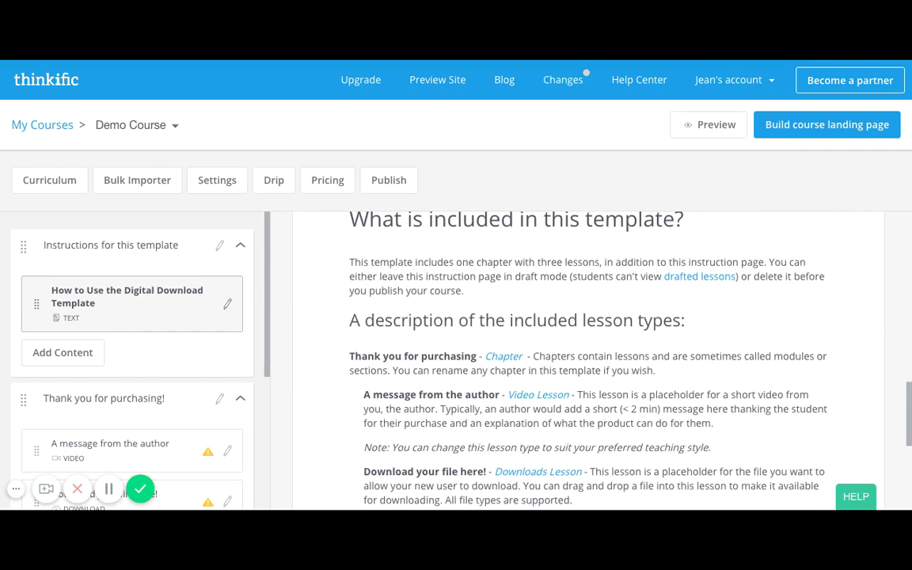
scroll(588, 360, "down", 1)
scroll(588, 361, "down", 3)
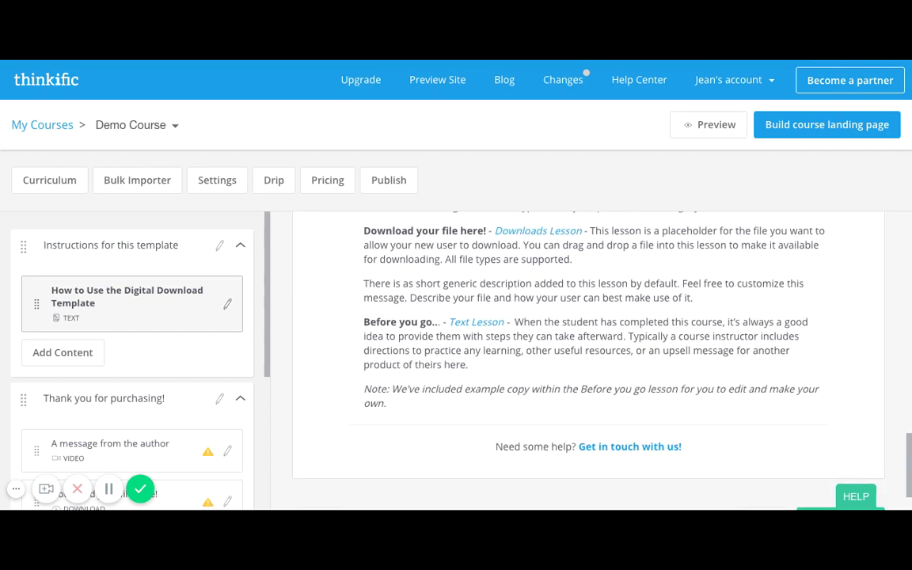
scroll(588, 360, "up", 8)
scroll(588, 360, "up", 5)
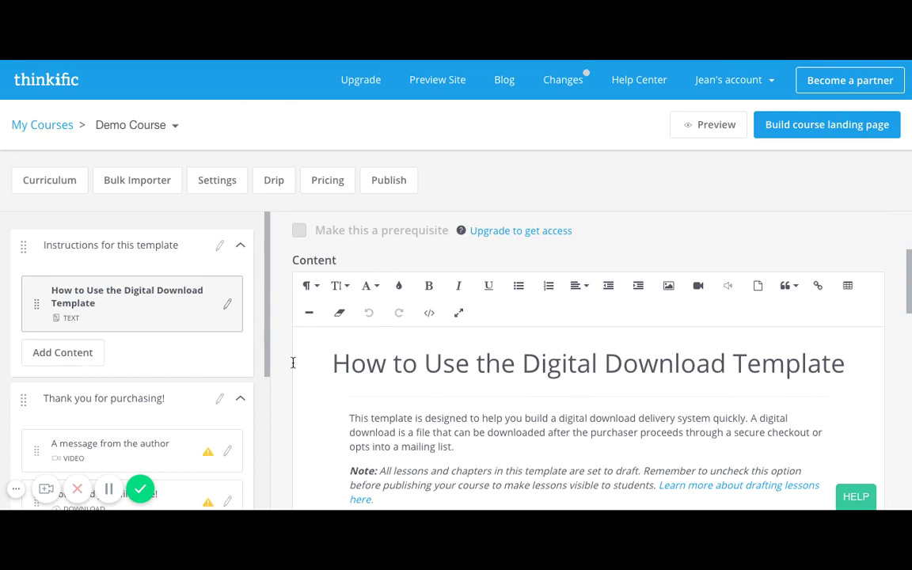
scroll(373, 396, "down", 2)
scroll(372, 396, "down", 6)
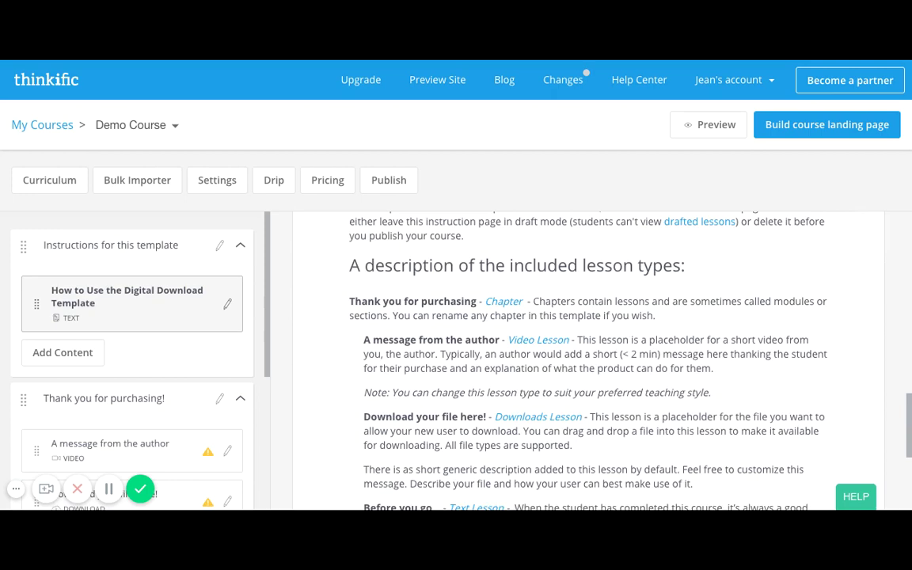
scroll(484, 398, "down", 2)
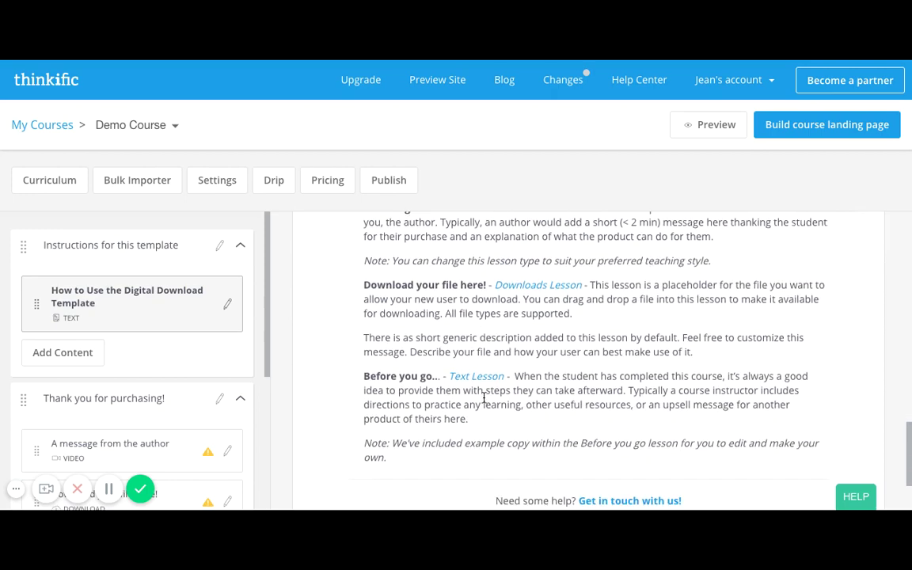
scroll(485, 398, "up", 8)
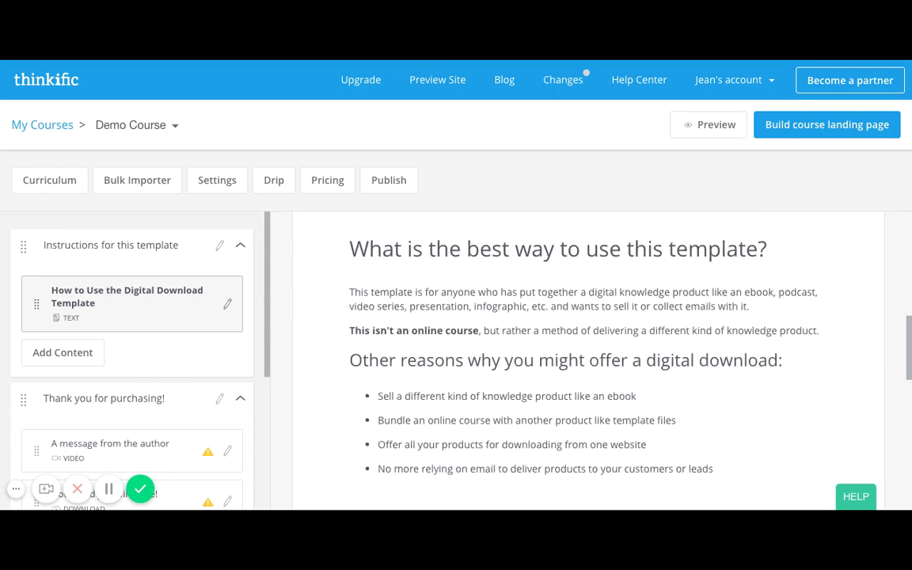
scroll(491, 301, "up", 3)
scroll(491, 301, "up", 2)
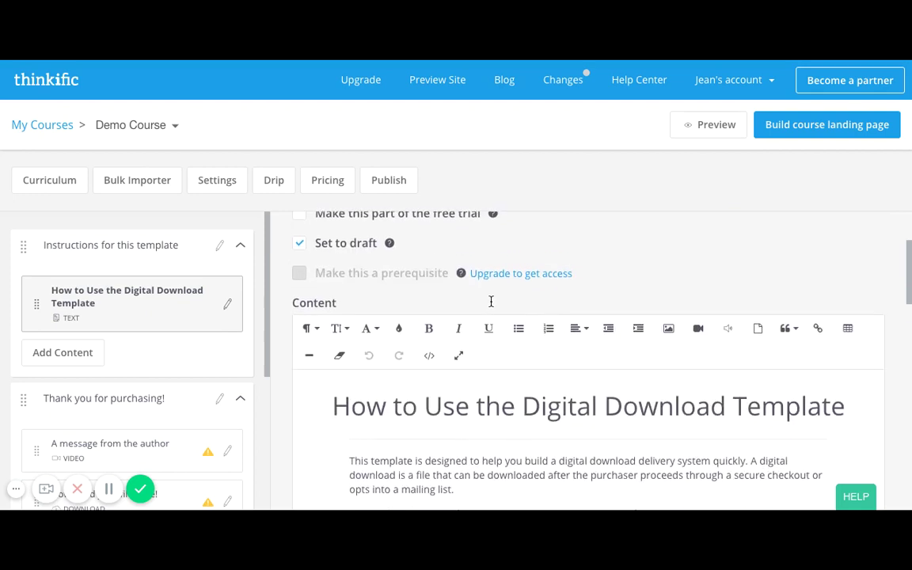
scroll(491, 301, "up", 2)
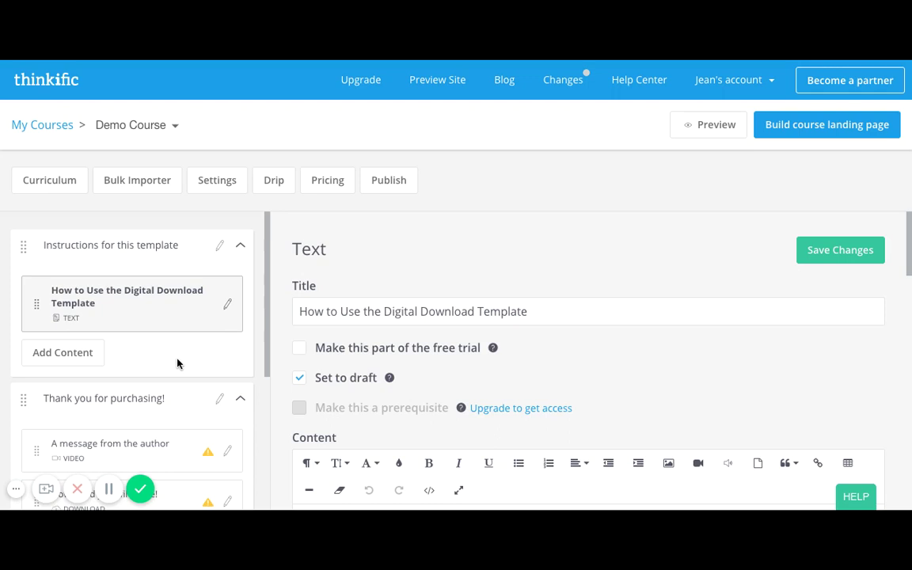
scroll(179, 362, "down", 2)
scroll(178, 362, "up", 2)
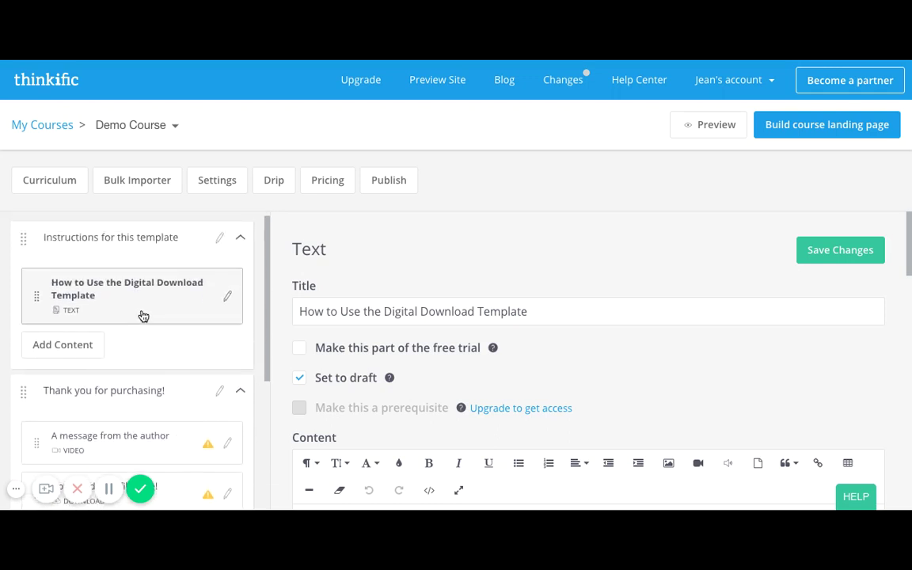
Retitle the template instructions lesson 'Welcome to my Online Course!' and save the change.
left_click(560, 312)
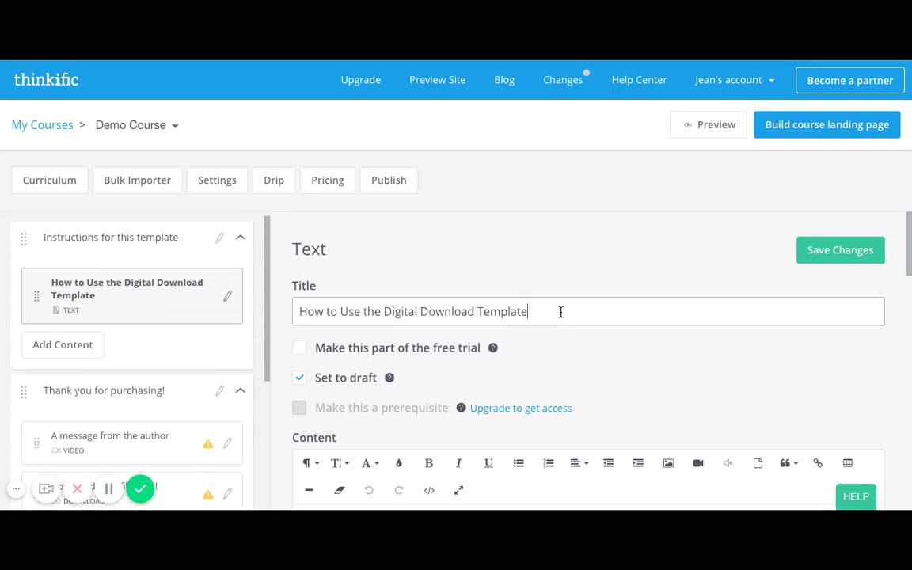
key("shift+Left")
key("shift+Left")
key("shift+Left")
key("shift+Left")
key("shift+Left")
key("shift+Left")
key("shift+Left")
key("shift+Left")
key("shift+Left")
key("shift+Left")
key("shift+Left")
key("shift+Left")
key("shift+Left")
key("shift+Left")
key("shift+Left")
key("shift+Left")
key("shift+Left")
key("shift+Left")
key("shift+Left")
key("shift+Left")
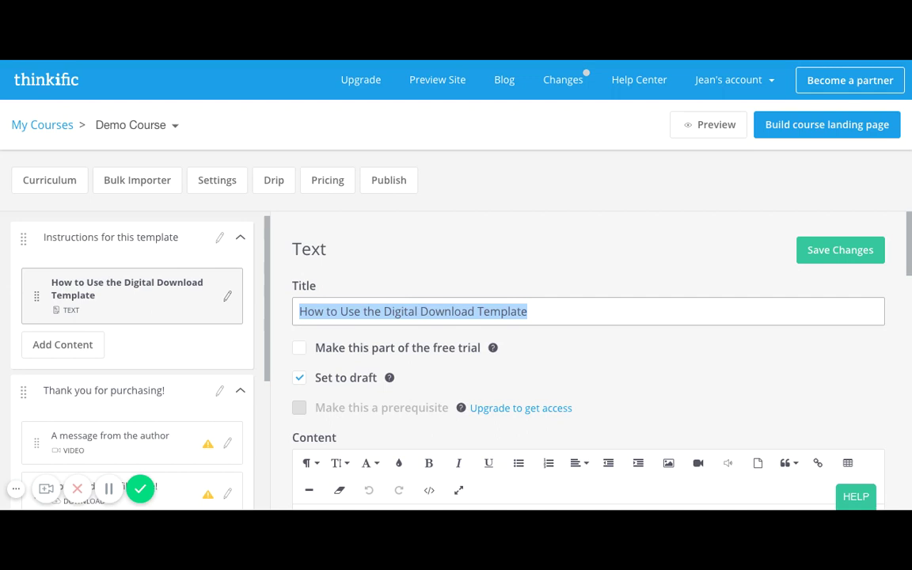
type("Welcome")
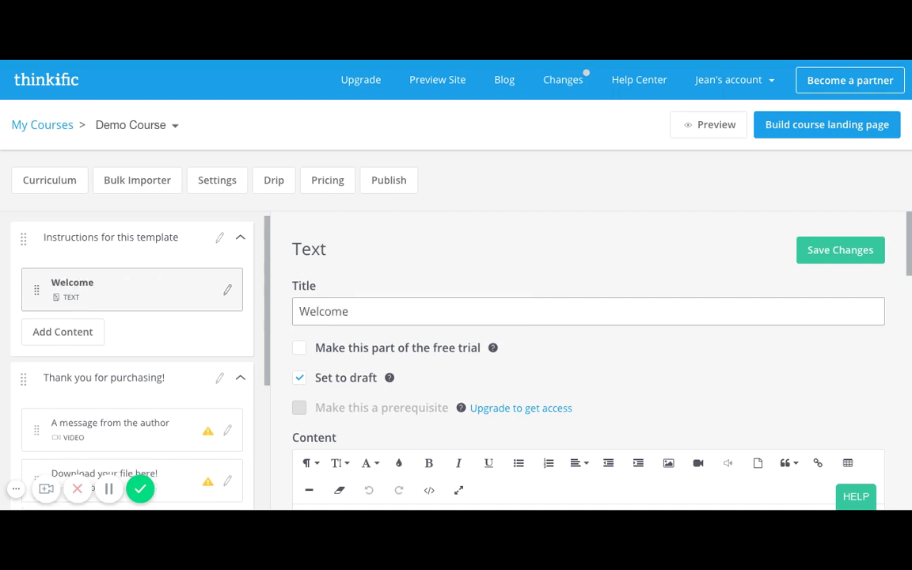
type(" to my Online Course!")
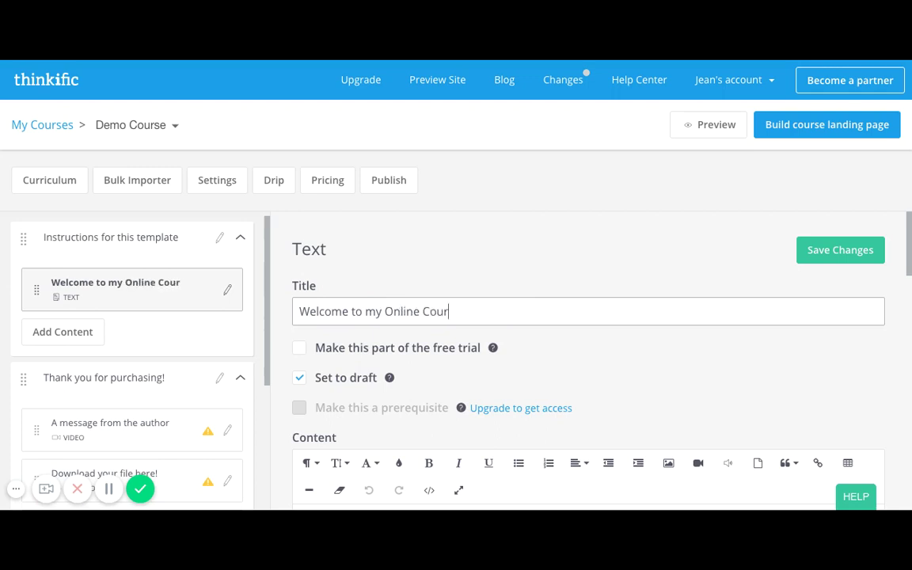
left_click(829, 250)
scroll(533, 307, "down", 2)
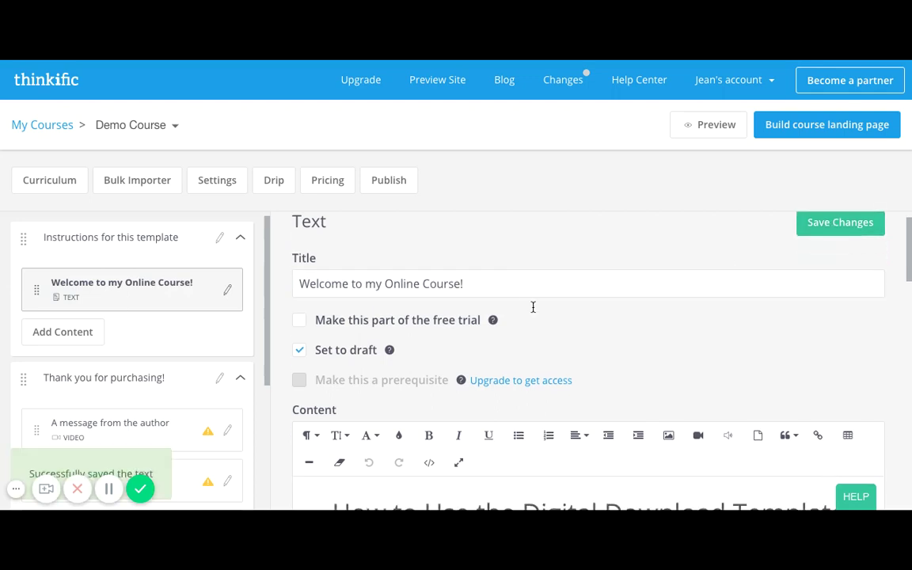
scroll(533, 356, "down", 3)
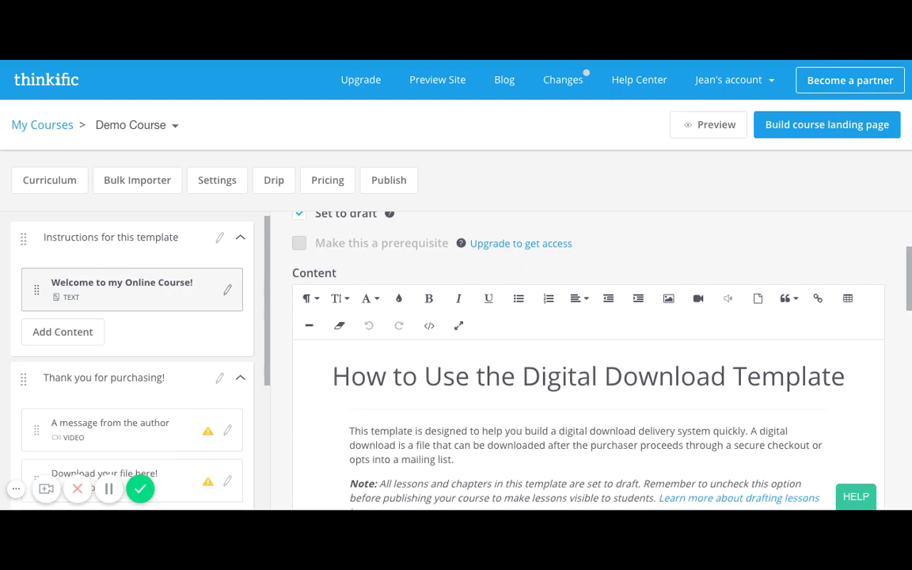
Replace the template content with 'Welcome to my online course! I use engineering principles to create effective and highly engaging online courses.'.
left_click(330, 372)
key("shift+Down")
key("shift+Down")
key("shift+Down")
key("shift+Down")
key("shift+Down")
key("shift+Down")
key("shift+Down")
key("shift+Down")
key("shift+Down")
key("shift+Down")
key("shift+Down")
key("shift+Down")
key("shift+Down")
key("shift+Down")
key("shift+Down")
key("shift+Down")
key("shift+Down")
key("shift+Down")
key("shift+Down")
key("shift+Down")
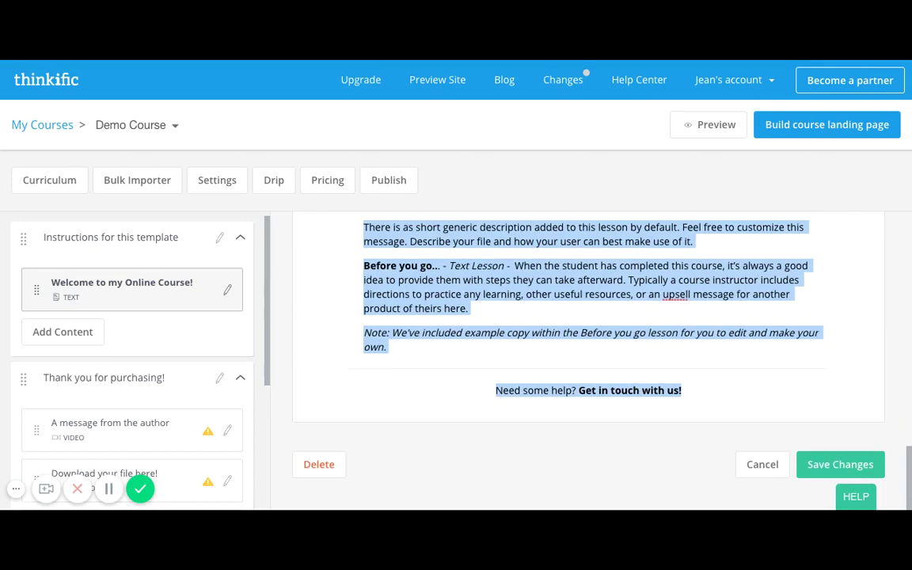
key("BackSpace")
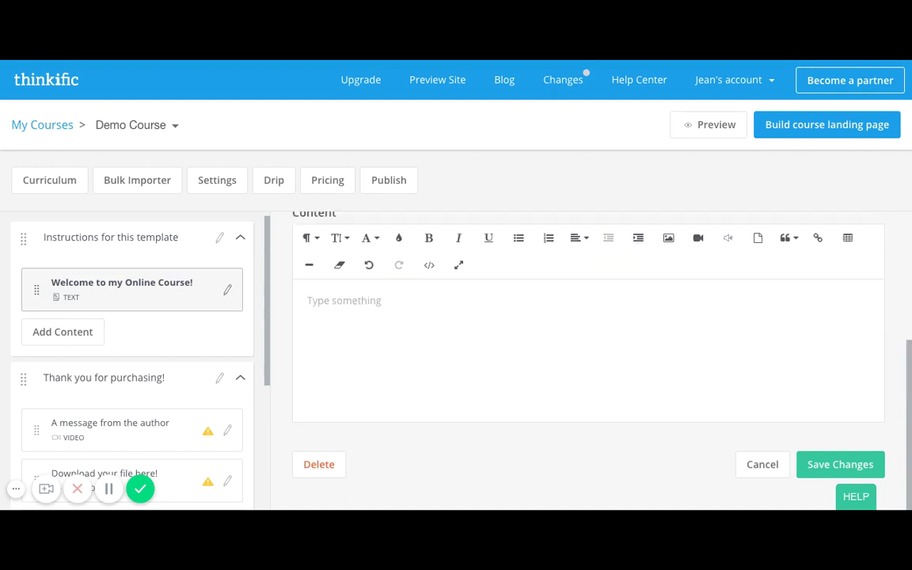
type("Welcome")
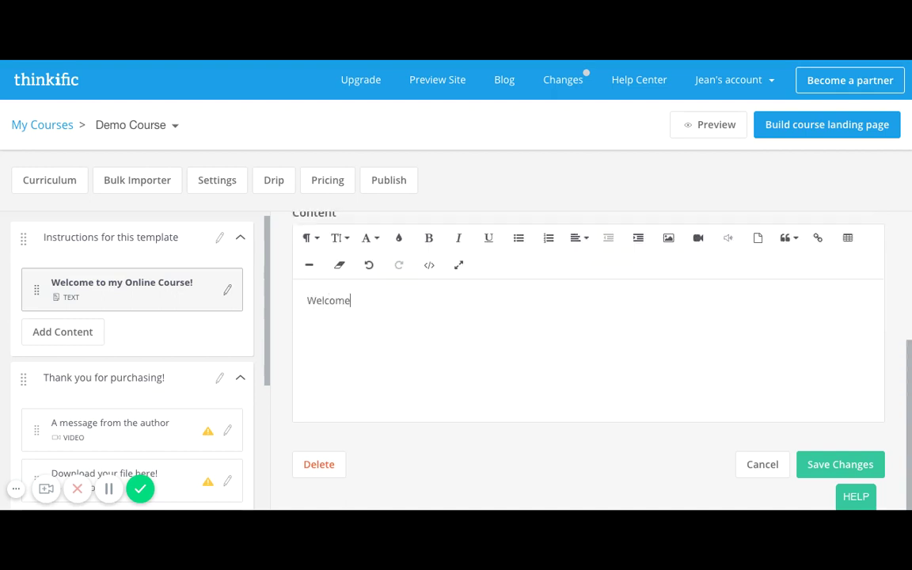
type(" to my online course1 I")
key("BackSpace")
key("BackSpace")
key("BackSpace")
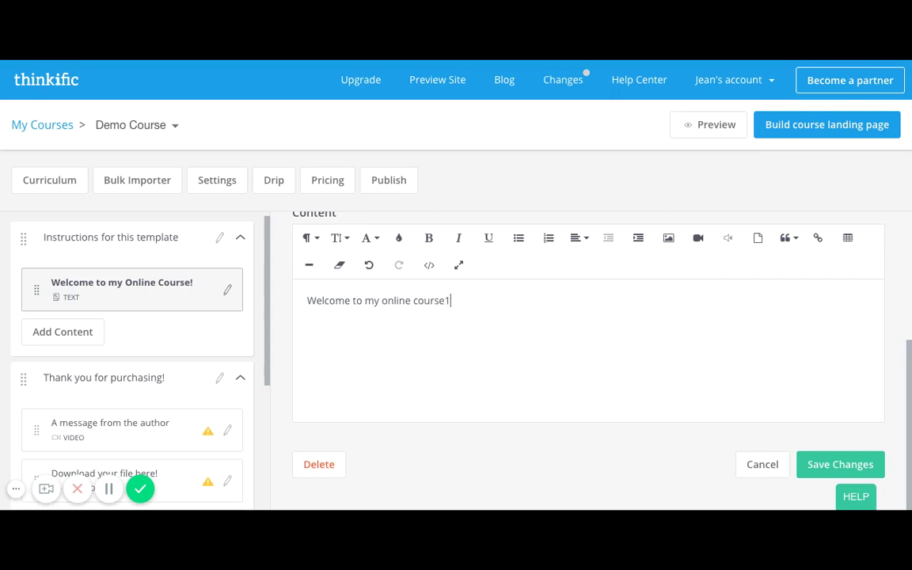
type("! I use engineering principels")
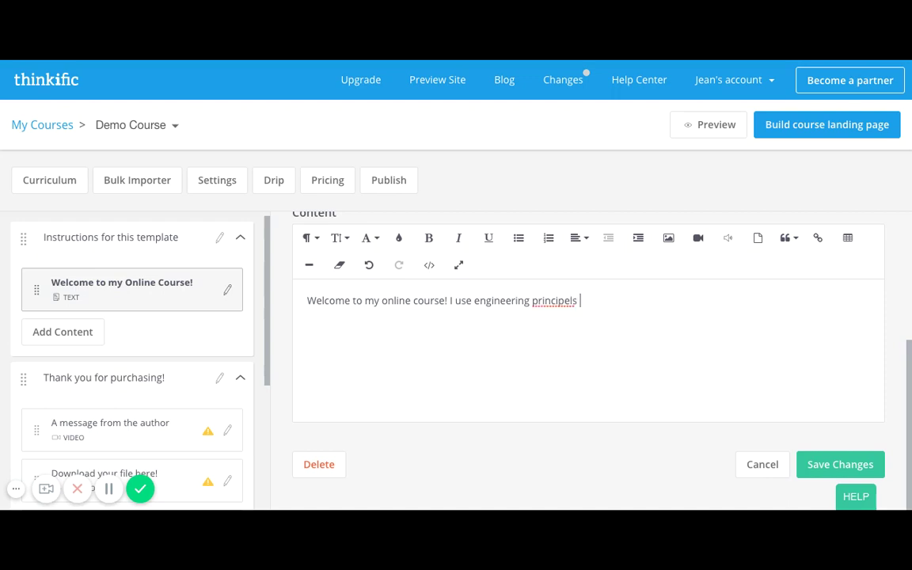
key("BackSpace")
key("BackSpace")
key("BackSpace")
type("pl")
key("BackSpace")
type("les to create effecti")
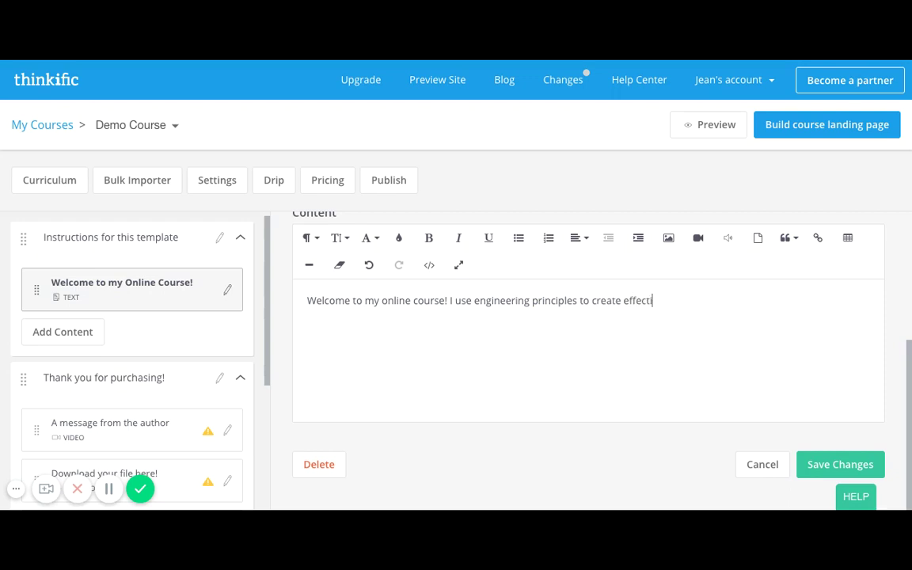
type("ve and highly engaging ")
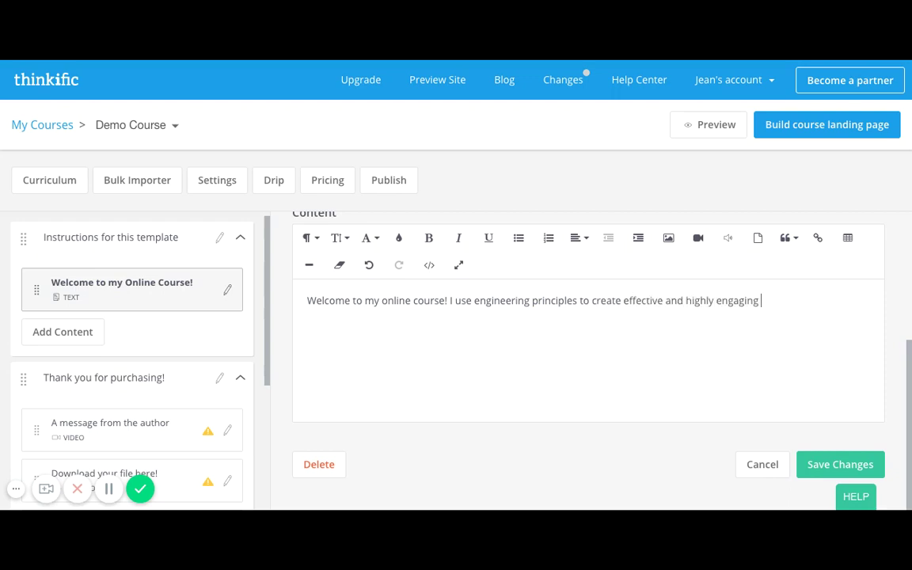
type("online courses.")
Add a line introducing the author, who has created courses for two years, and save.
type("Myname")
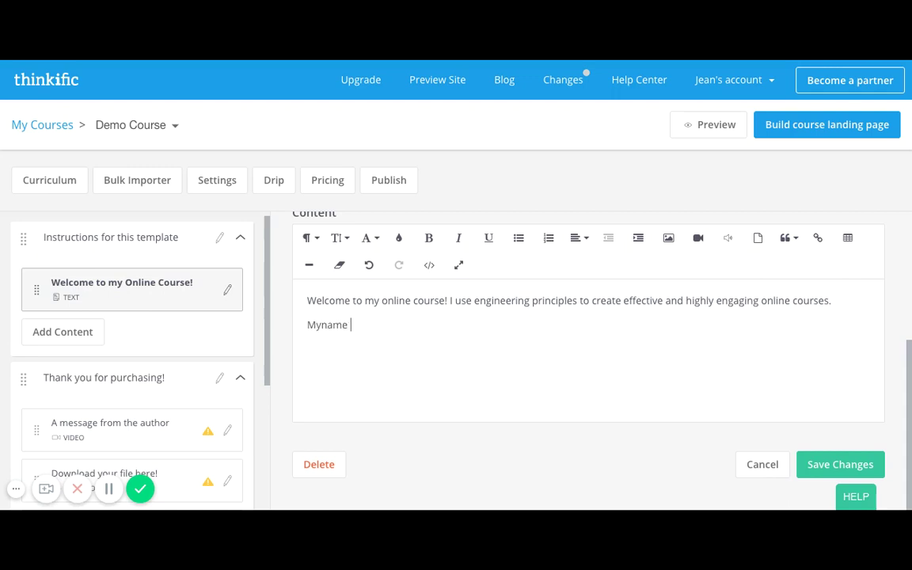
key("BackSpace")
key("BackSpace")
key("BackSpace")
key("BackSpace")
type("name is Jean adn")
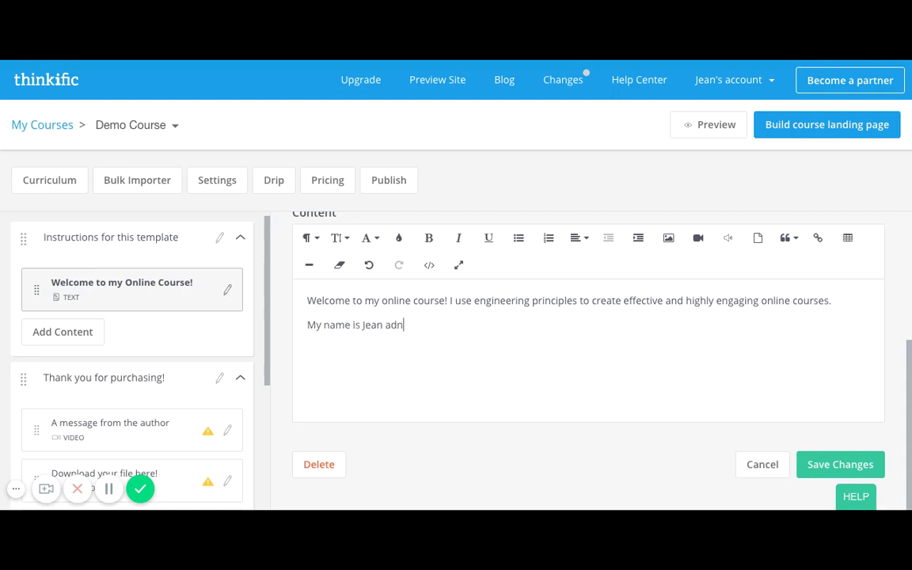
key("BackSpace")
key("BackSpace")
type("nd I've been creating courses")
key("BackSpace")
key("BackSpace")
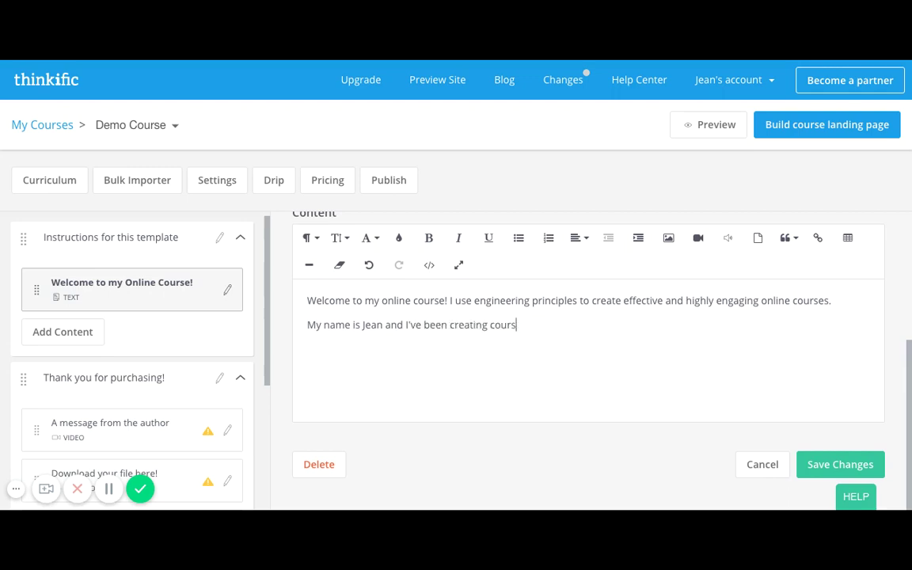
type("ses for the last two")
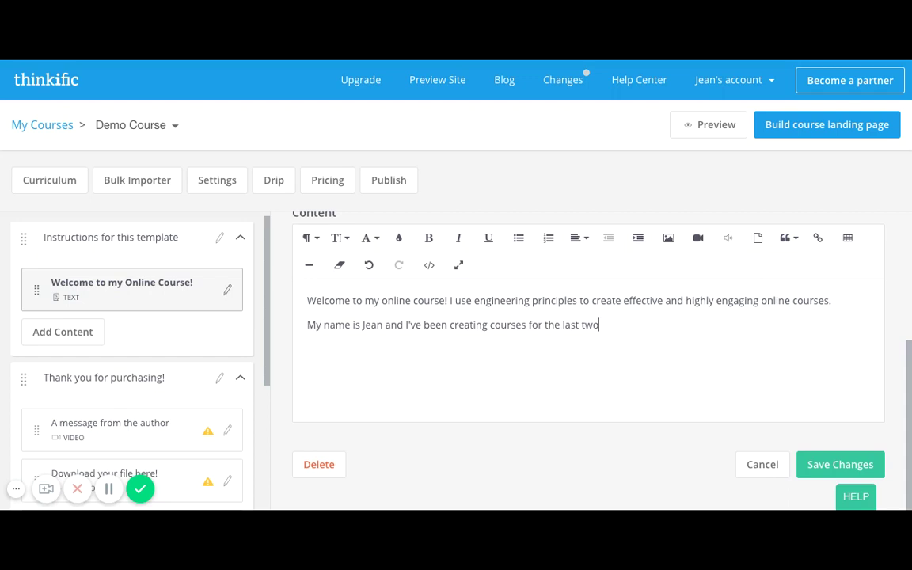
type(" years, etc etc.")
left_click(838, 464)
scroll(259, 353, "down", 2)
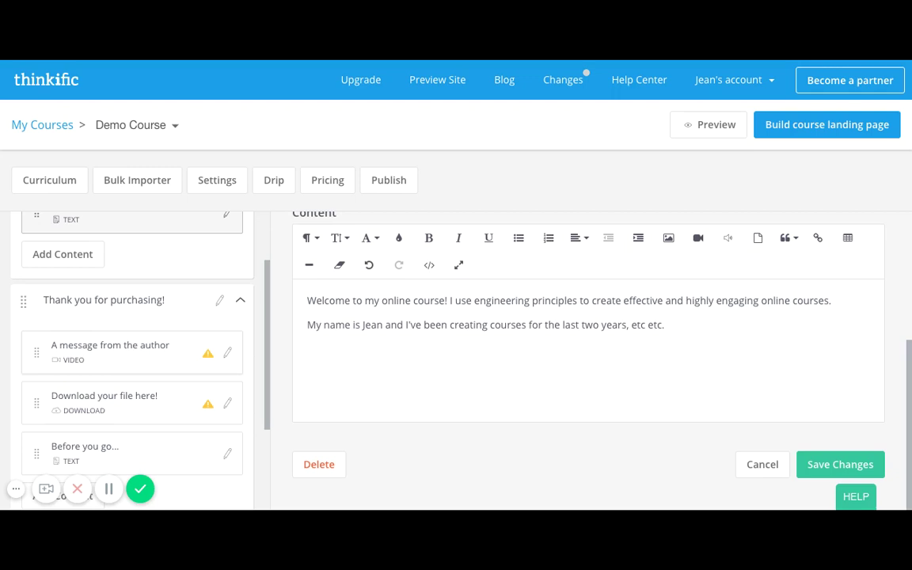
Retitle the author video lesson 'Message from your Instructor'.
left_click(125, 347)
triple_click(460, 311)
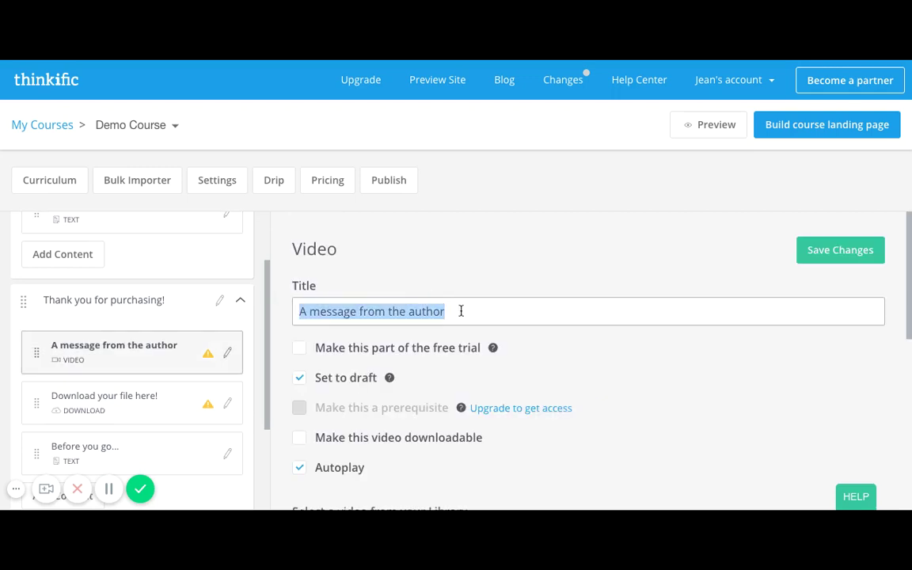
type("Message from a")
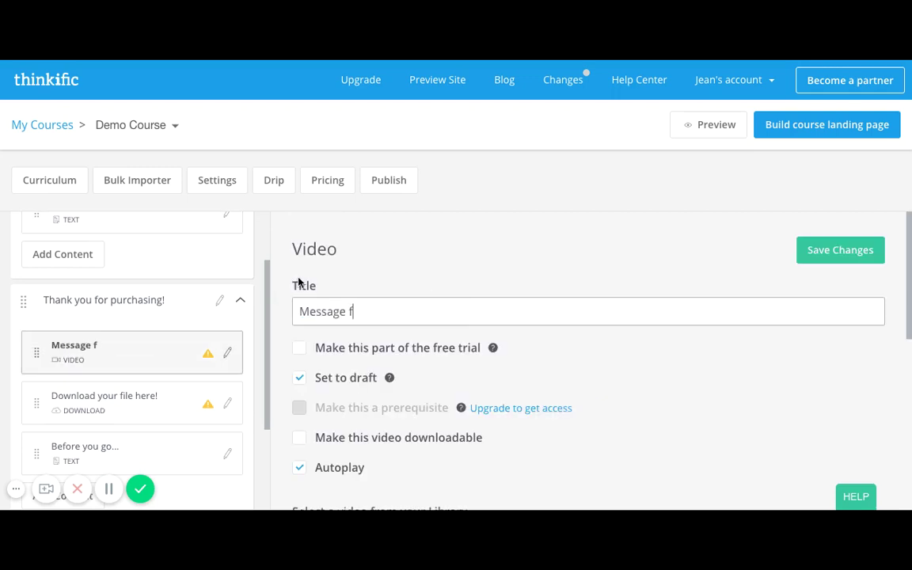
key("BackSpace")
type("your Instructor")
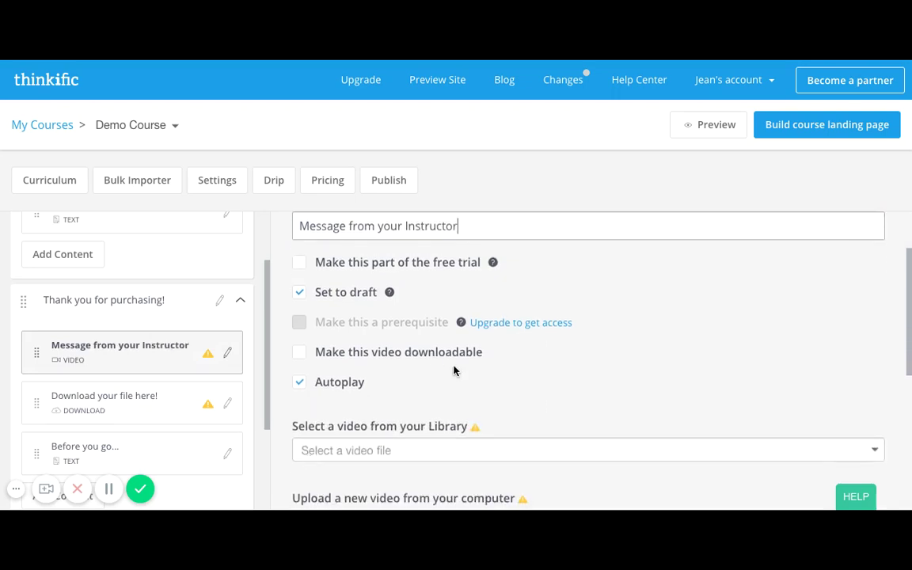
Take the lesson out of draft, attach the '11.3.18 FB Live Why You Need To Test your Market.mp4' video, and save.
left_click(309, 297)
scroll(403, 372, "down", 1)
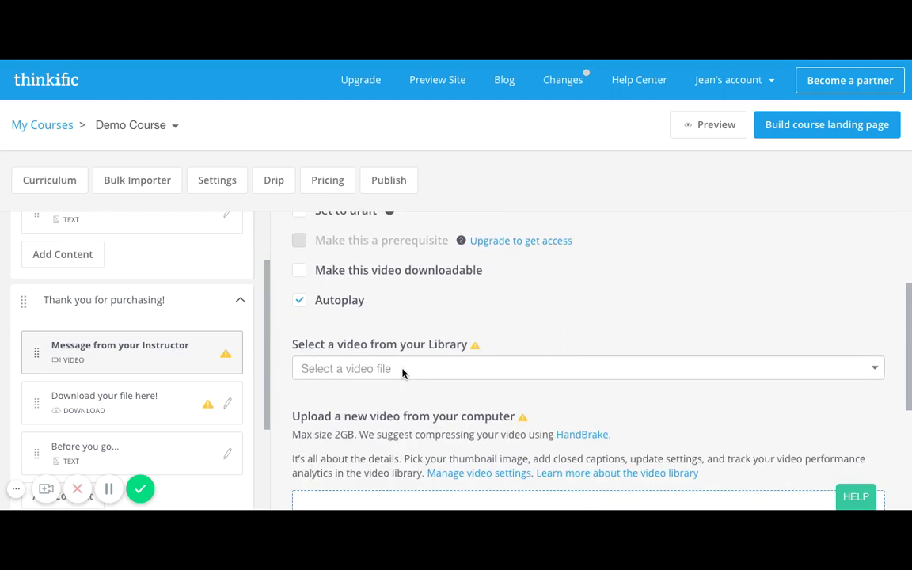
left_click(403, 370)
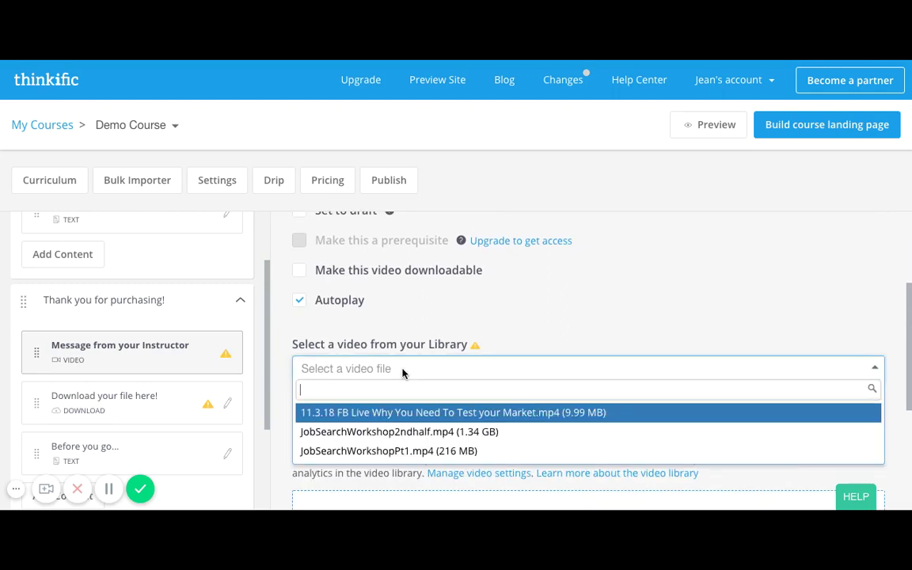
left_click(418, 413)
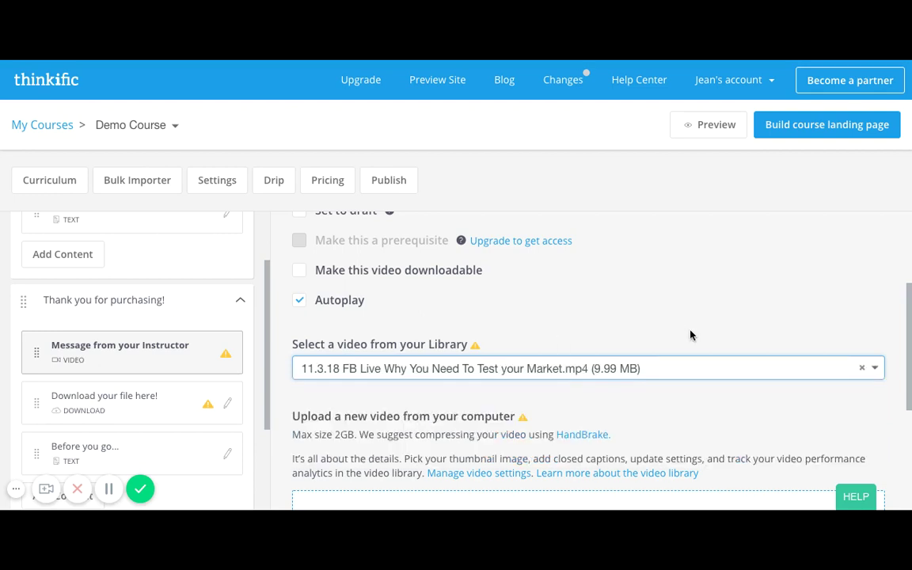
scroll(692, 335, "down", 3)
scroll(690, 335, "down", 1)
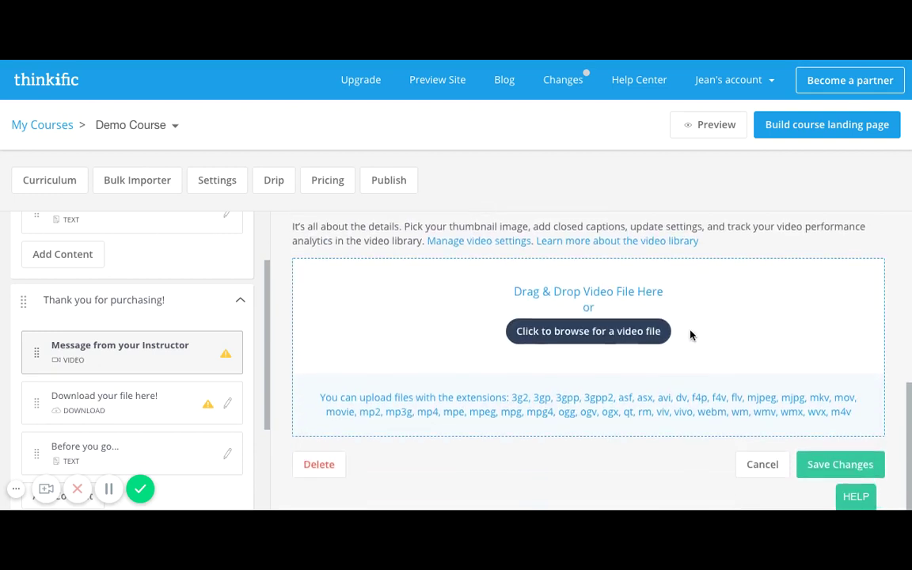
left_click(853, 467)
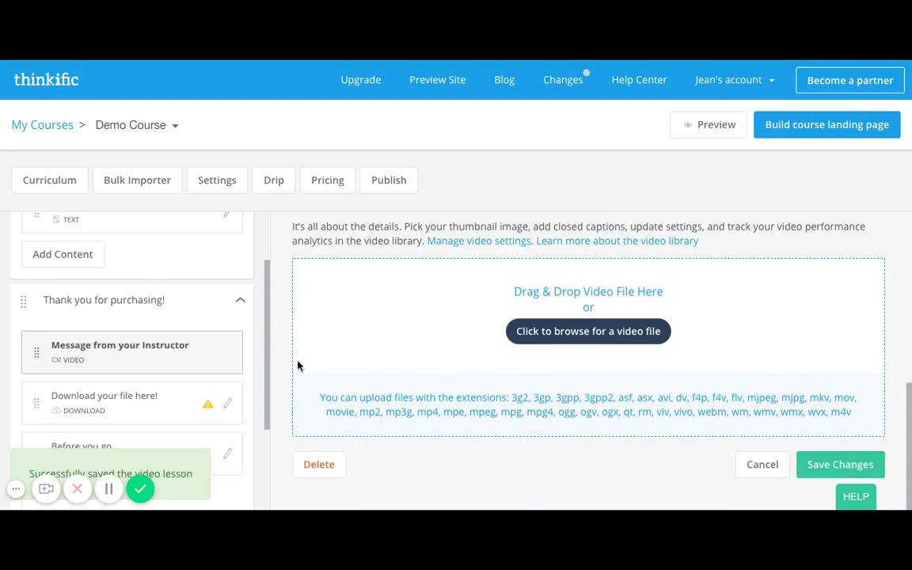
scroll(203, 325, "down", 2)
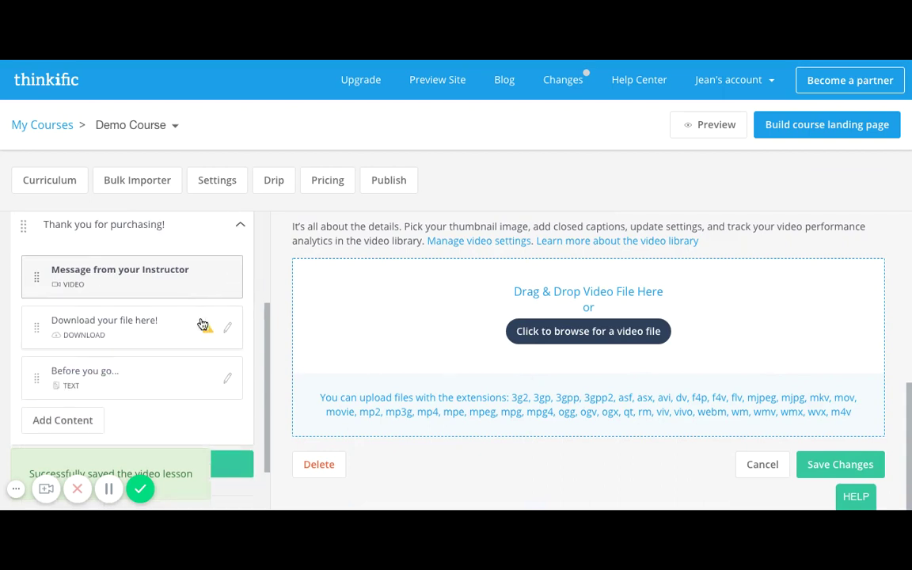
Rename the 'Download your file here!' lesson to 'Here's your free bonus for signing up' and include it in the free trial.
left_click(129, 320)
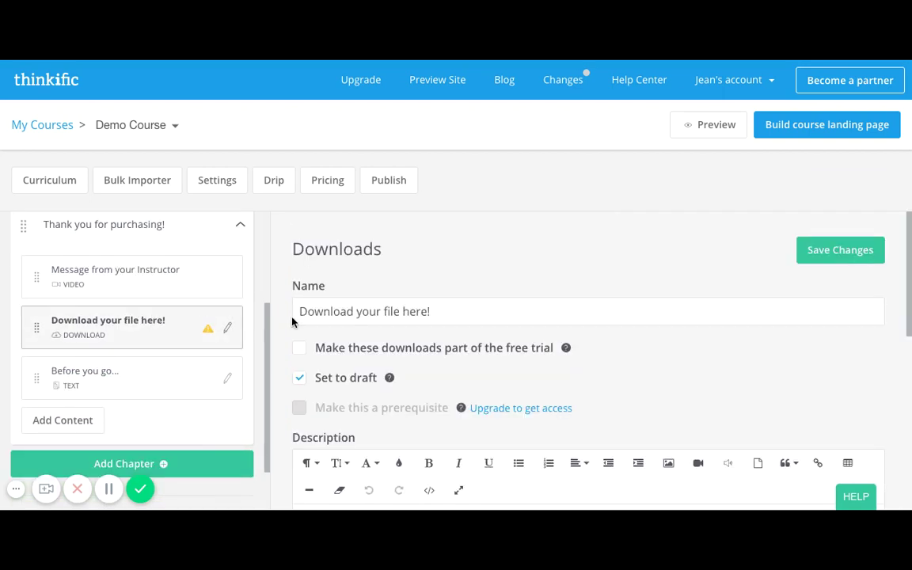
triple_click(500, 311)
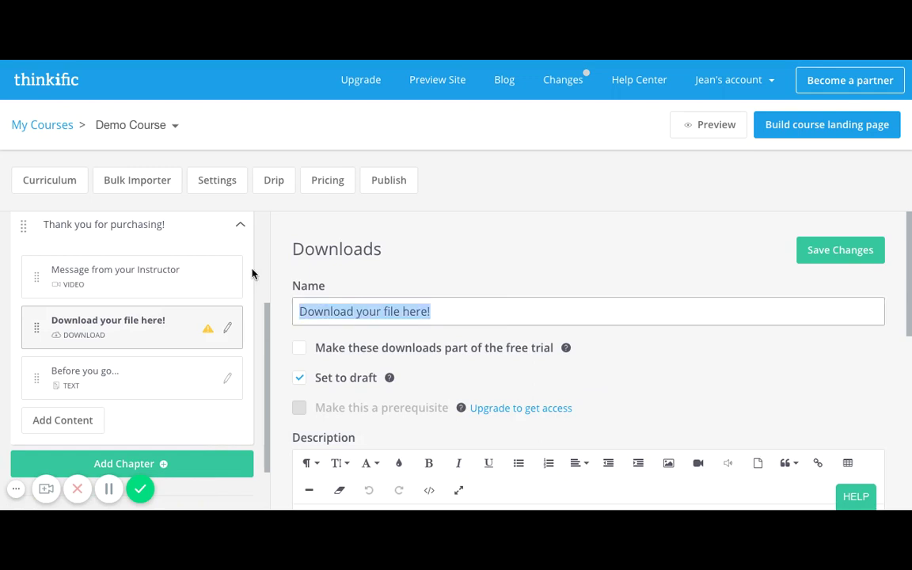
type("Here's you")
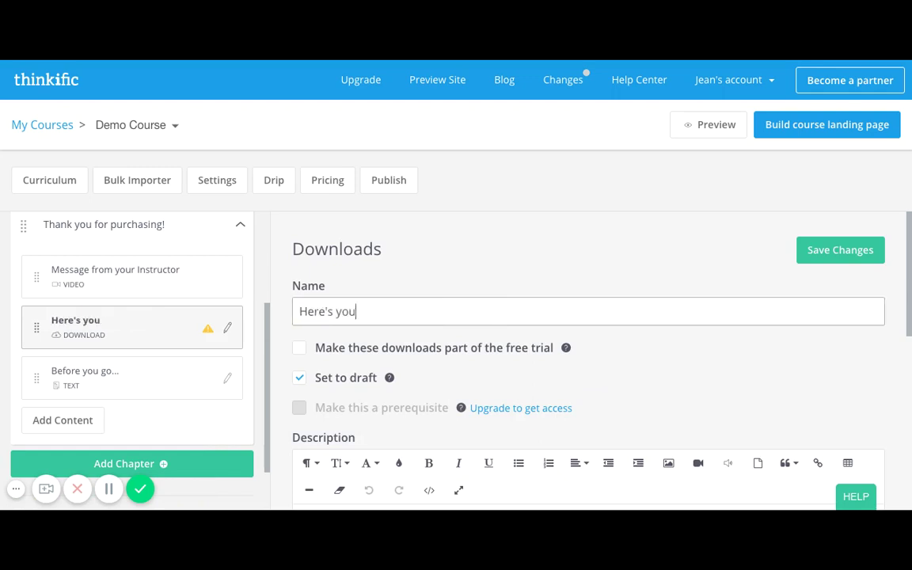
type("r free bonu")
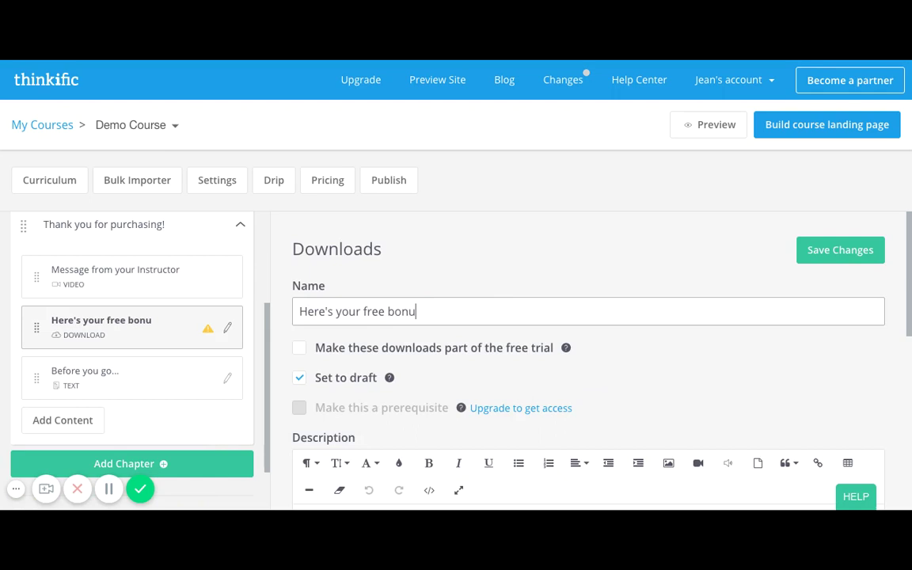
type("s for signing up")
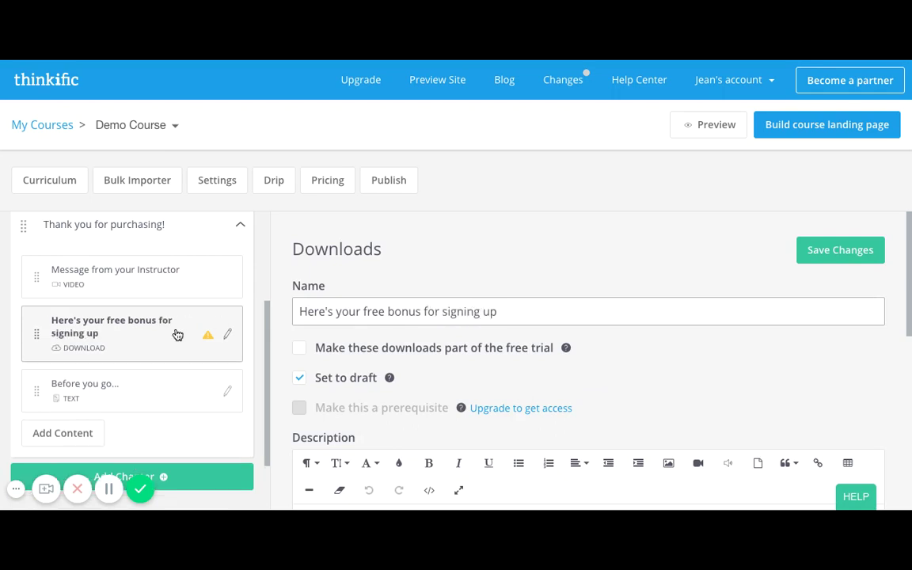
left_click(300, 348)
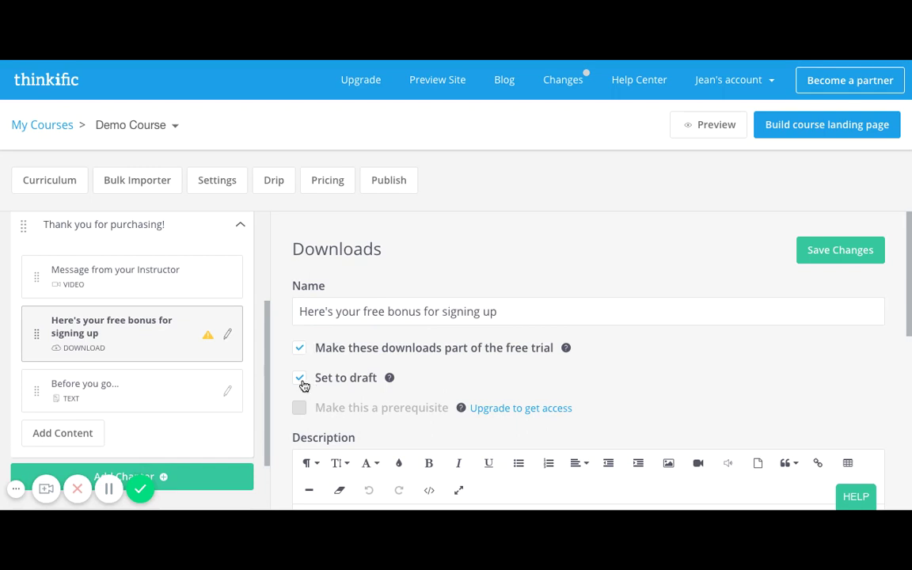
Replace the description body with a sentence saying the PDF helps people integrate the aspects of going online.
scroll(300, 384, "down", 4)
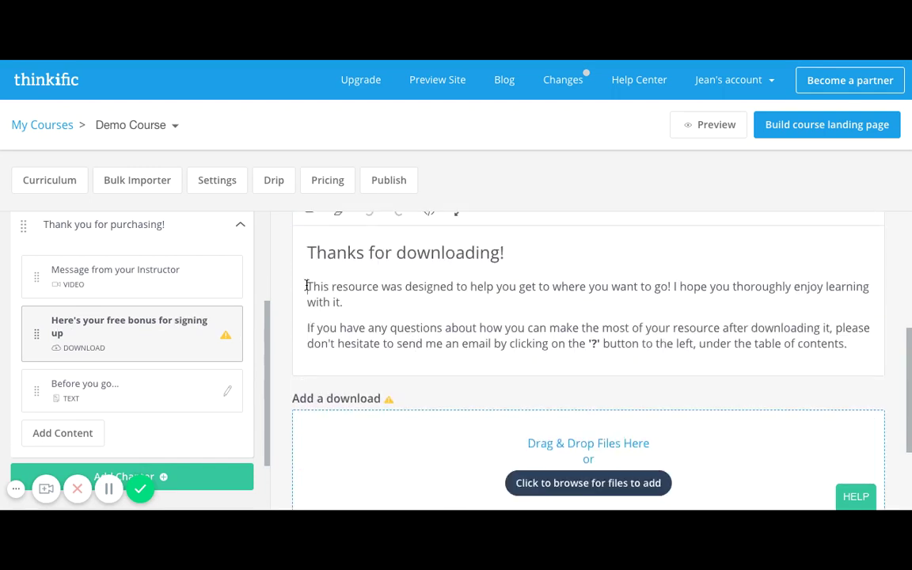
left_click(332, 286)
key("ctrl+shift+Down")
key("ctrl+shift+Down")
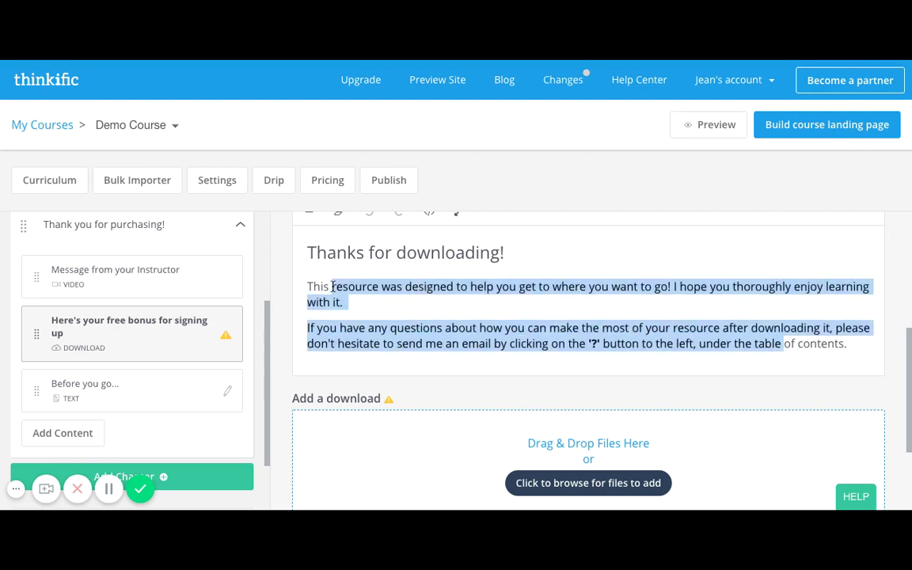
type("PDF ")
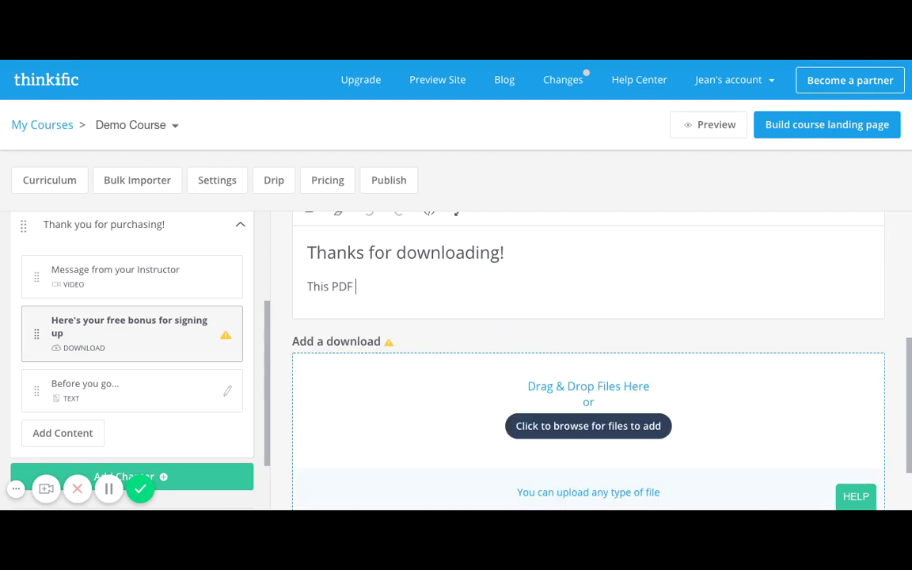
type("was designed to")
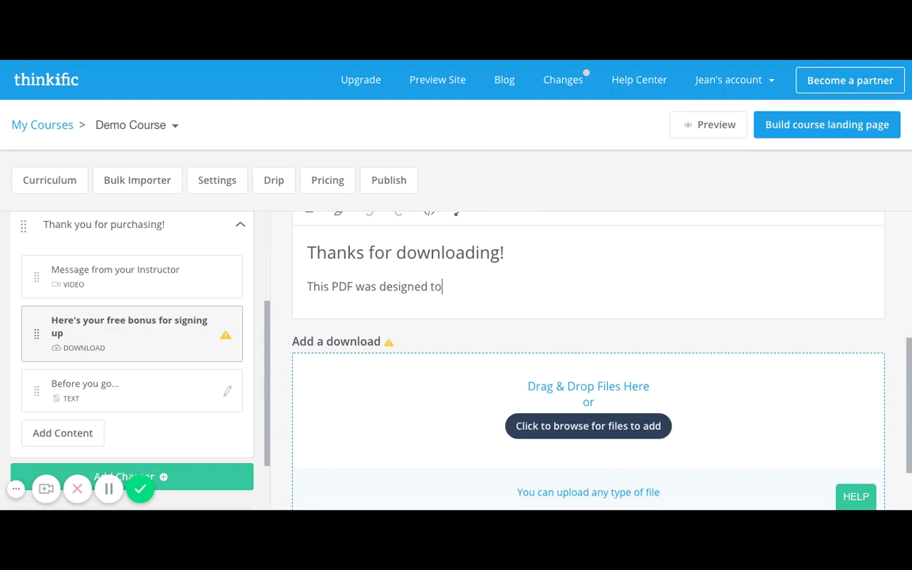
type(" hep people integra")
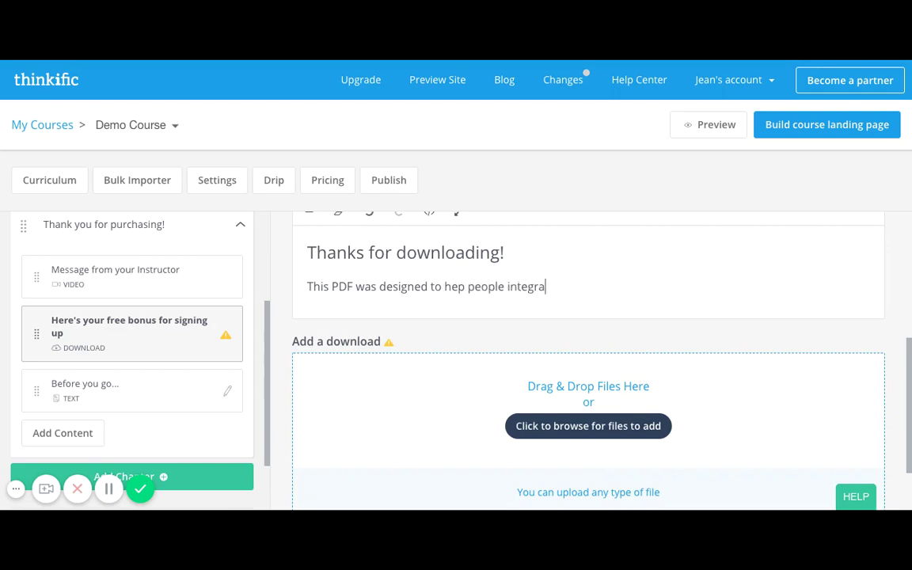
type("te the different aspects of going online ")
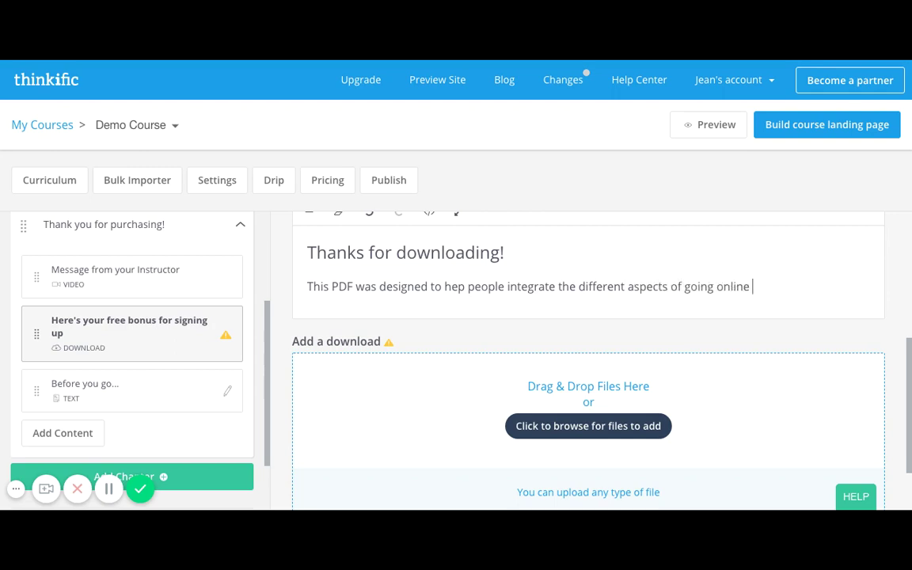
type("to really get started and ")
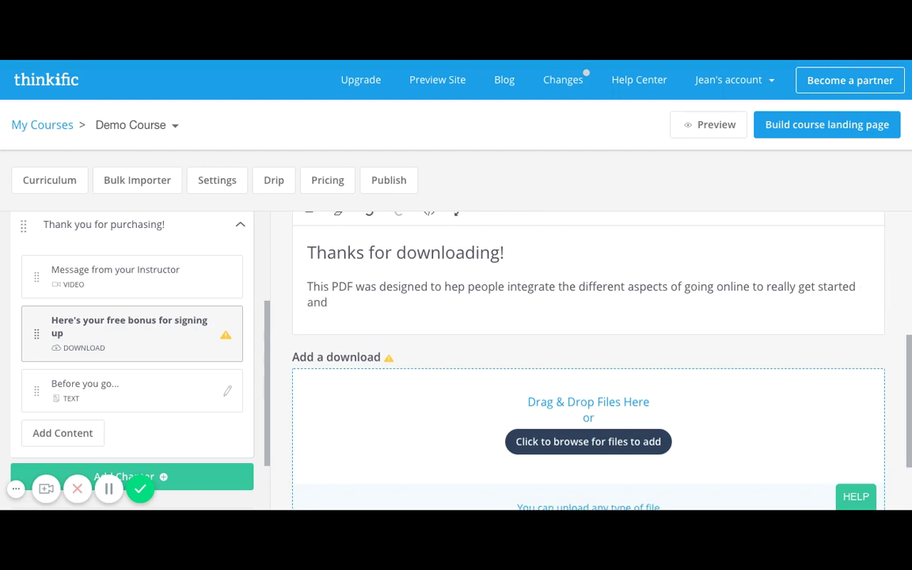
type("get to know the p")
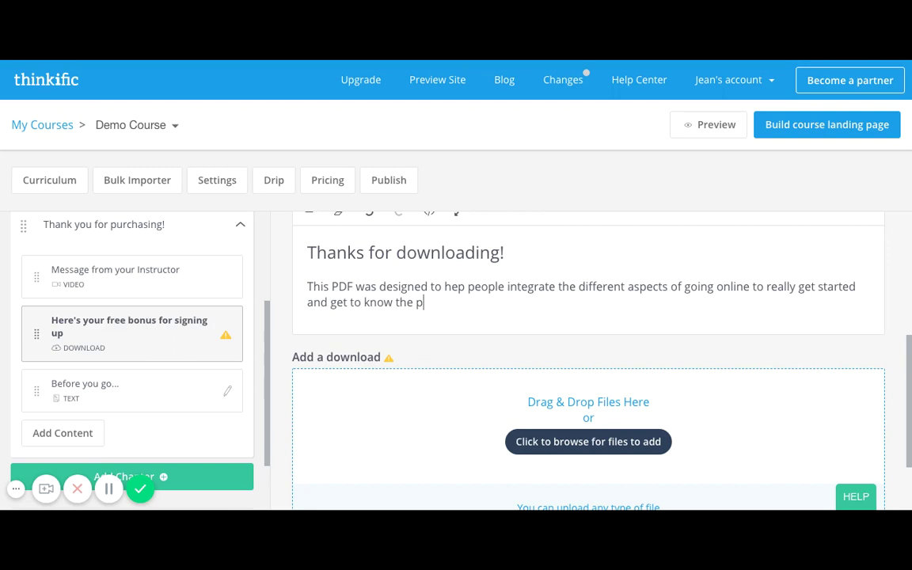
type("rocess of building an onine co")
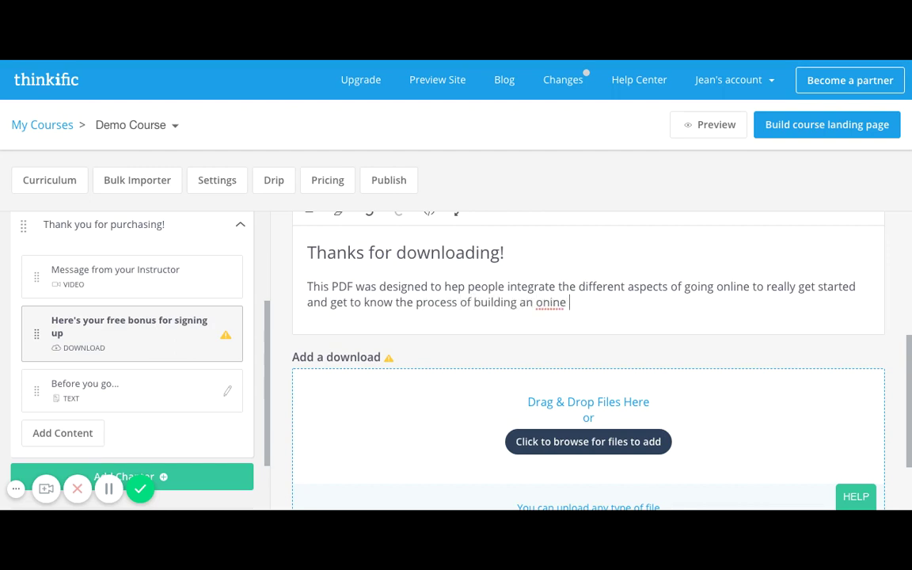
key("BackSpace")
key("BackSpace")
key("BackSpace")
key("BackSpace")
key("BackSpace")
key("BackSpace")
type("line course")
Attach PDF1.pdf (15.7 MB) as the bonus download and save the lesson.
left_click(601, 446)
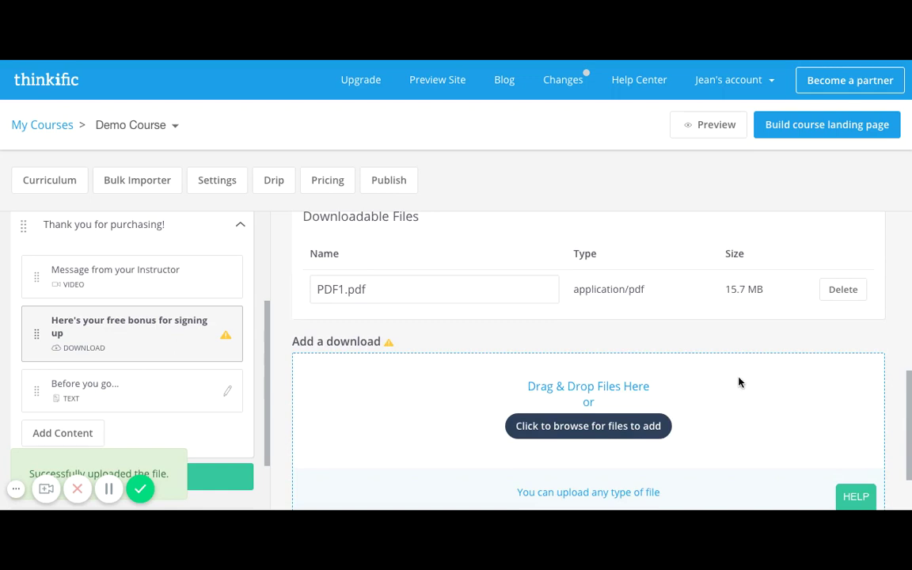
scroll(739, 383, "down", 2)
left_click(813, 459)
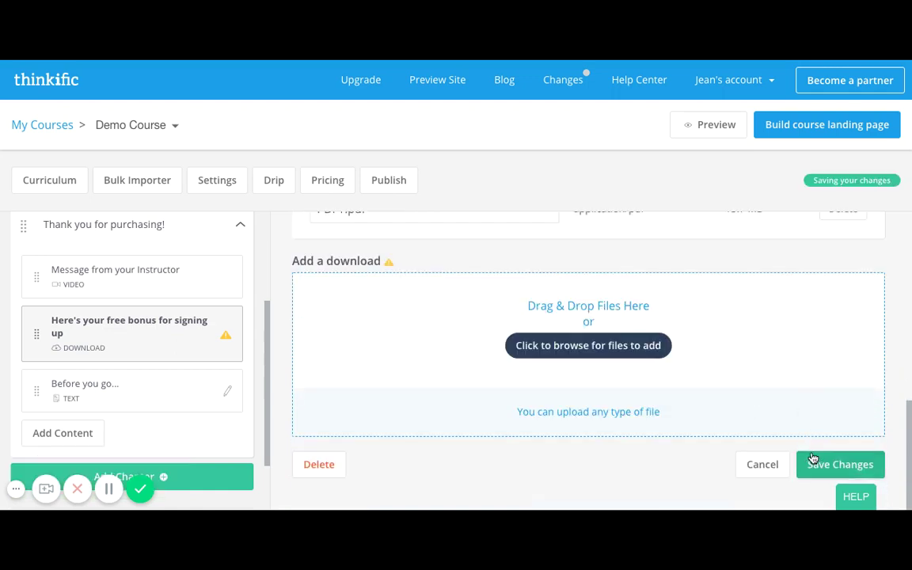
Retitle the 'Before you go...' lesson 'Thanks for the downloading the PDF'.
left_click(163, 387)
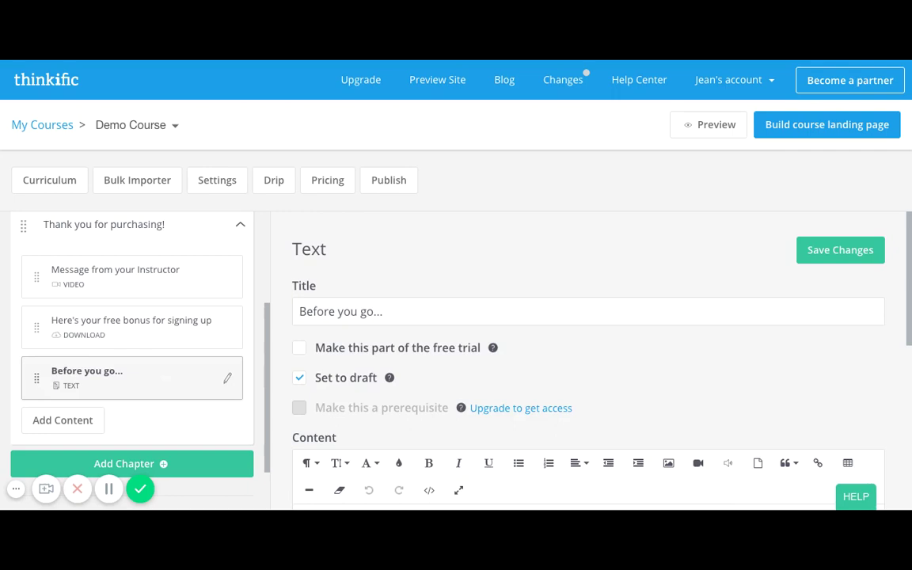
scroll(162, 387, "down", 2)
scroll(422, 346, "down", 5)
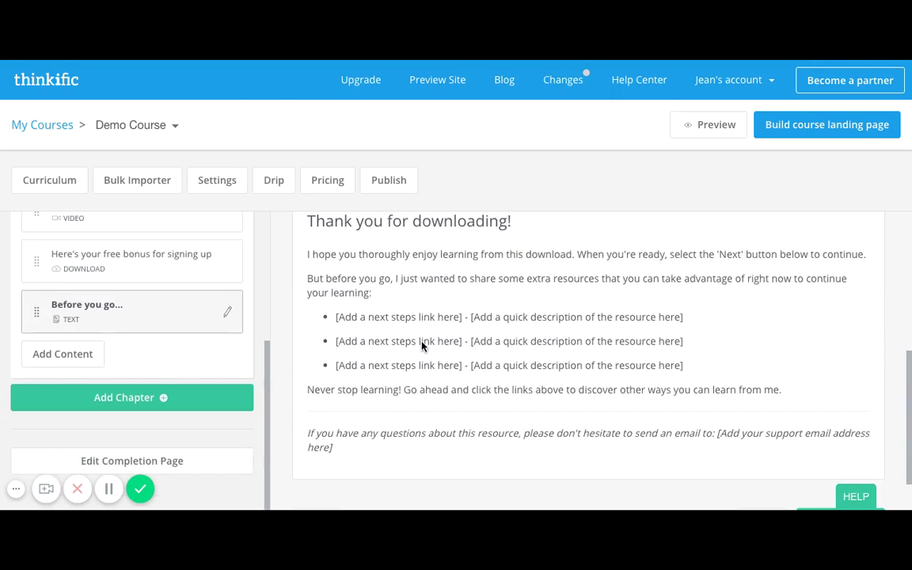
scroll(422, 346, "up", 3)
scroll(400, 249, "up", 2)
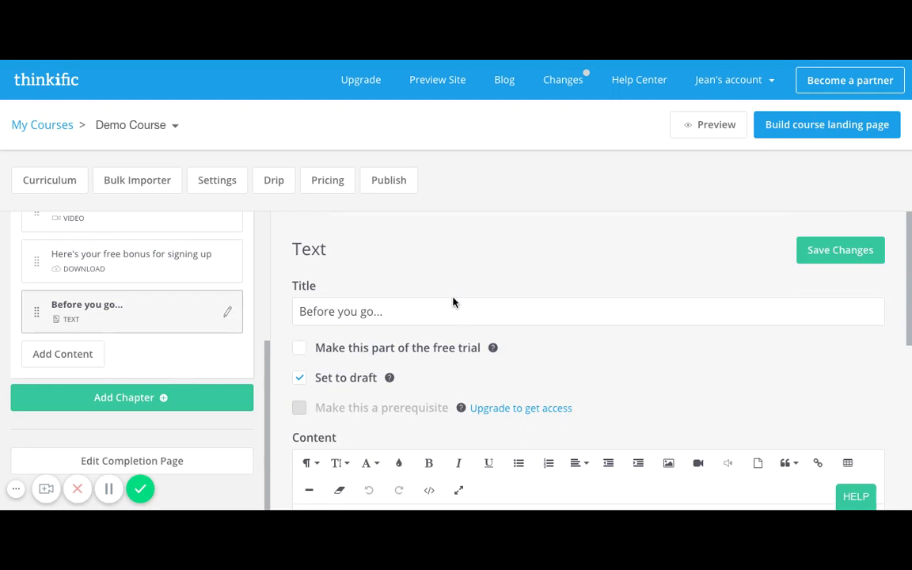
left_click(434, 306)
key("ctrl+a")
type("We ")
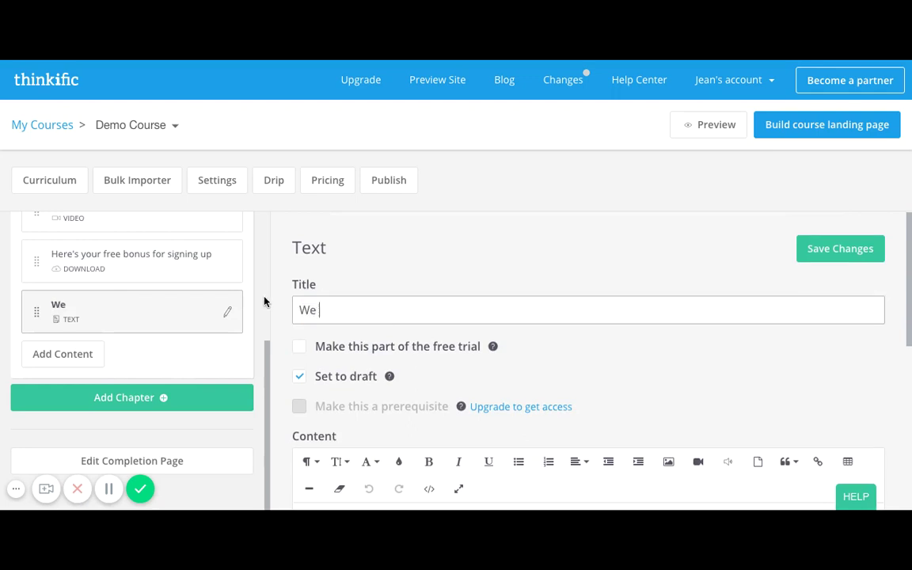
type("hope you enjoyed the freebie")
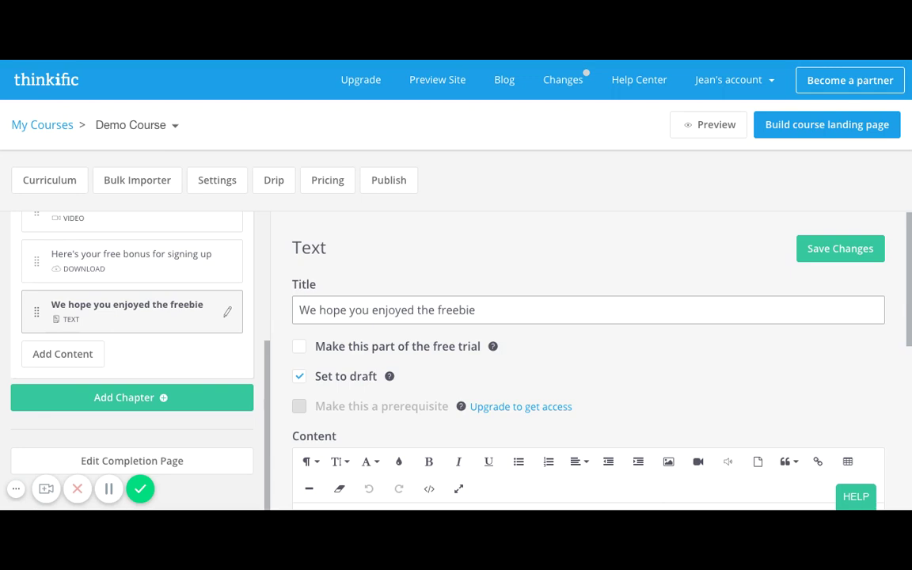
key("ctrl+a")
type("Thanks fo")
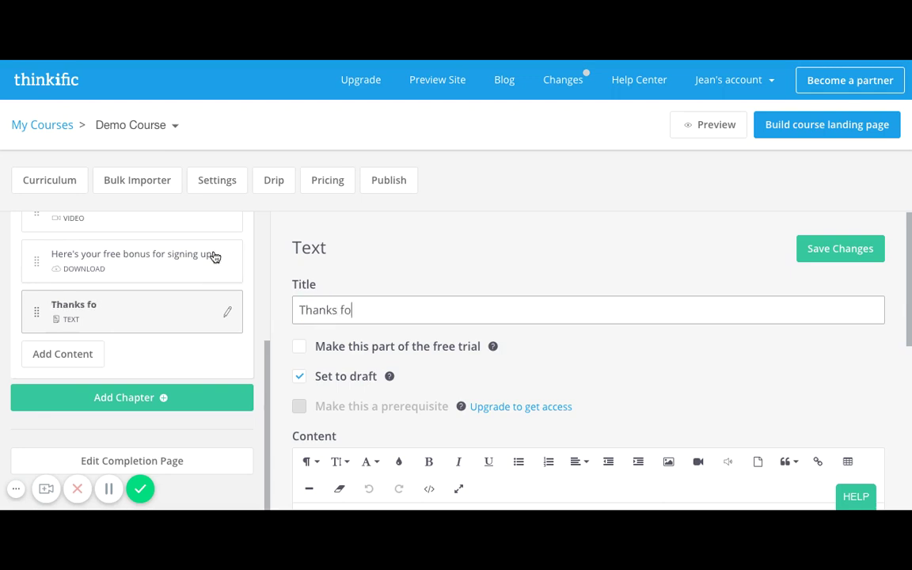
type("r the downloading ")
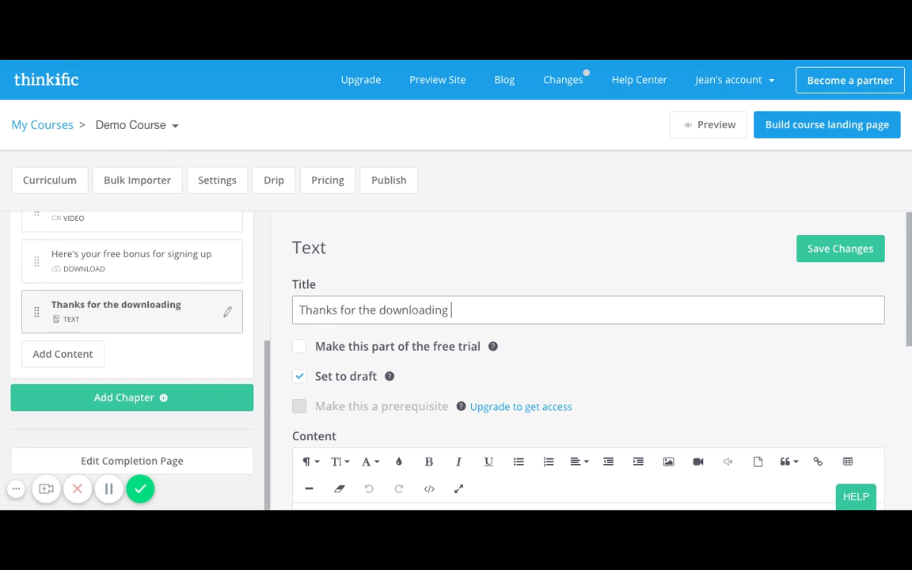
type("the PDF")
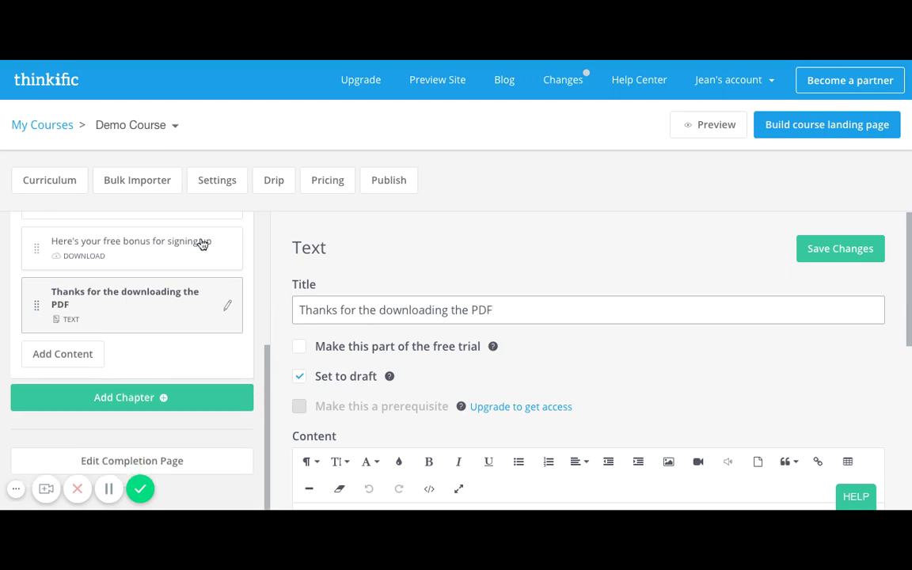
Take the lesson out of draft and delete its two introductory paragraphs.
left_click(300, 377)
scroll(307, 382, "down", 1)
scroll(308, 377, "down", 3)
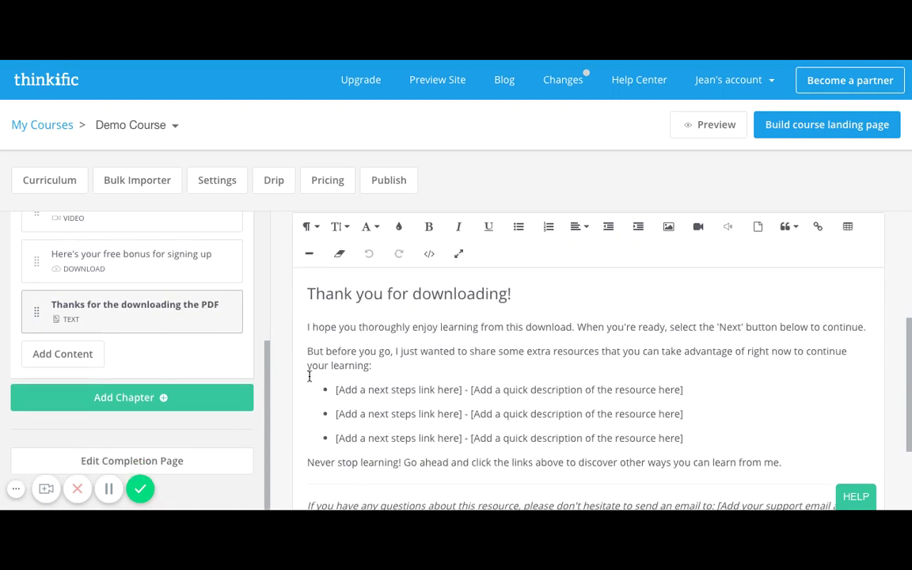
left_click(306, 327)
key("shift+Down")
key("shift+Down")
key("shift+Down")
key("BackSpace")
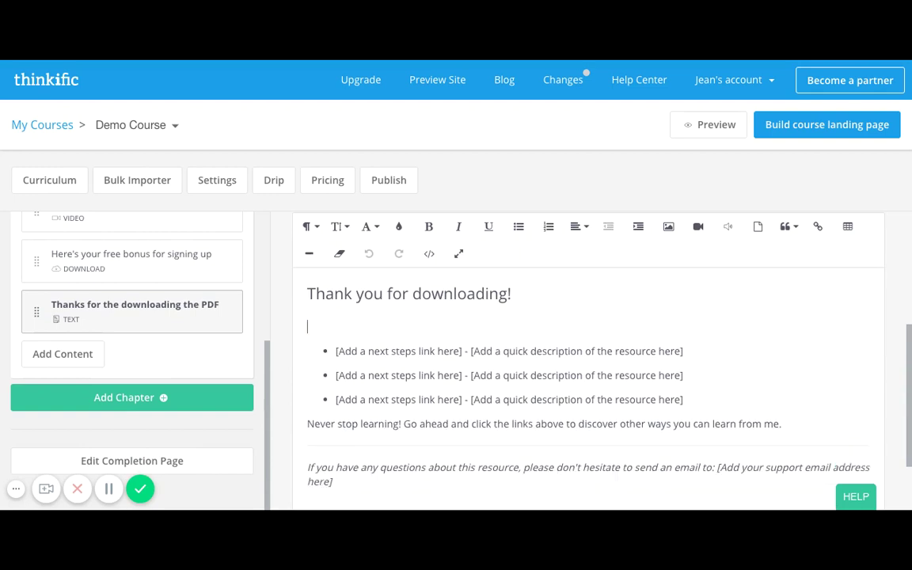
key("BackSpace")
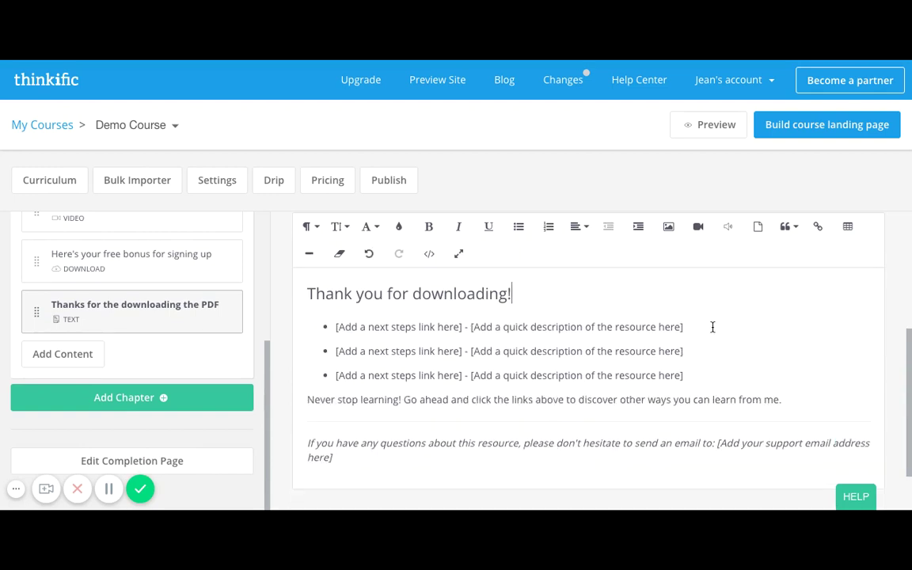
Rewrite the first two bullets as 'Check out my web-site for more information' and 'Follow me on YouTube'.
left_click_drag(495, 327, 712, 327)
key("ctrl+shift+Left")
key("ctrl+shift+Left")
key("ctrl+shift+Left")
key("ctrl+shift+Left")
key("ctrl+shift+Left")
key("ctrl+shift+Left")
key("ctrl+shift+Left")
key("ctrl+shift+Left")
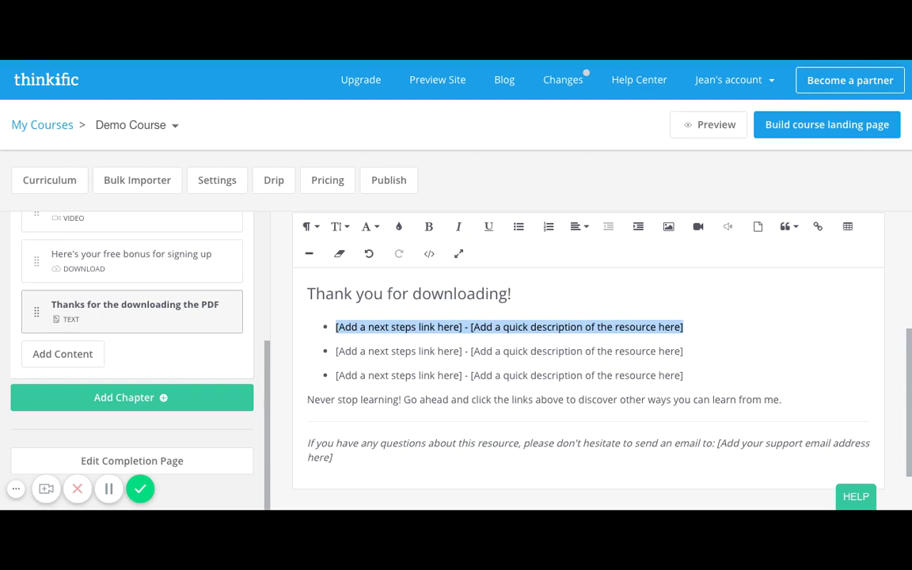
type("Check out my web-")
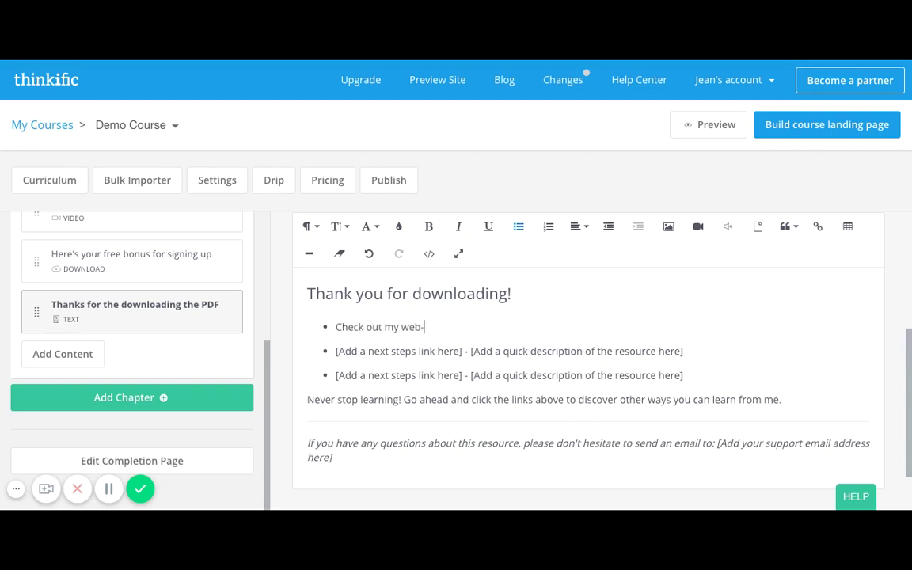
type("site for more informa")
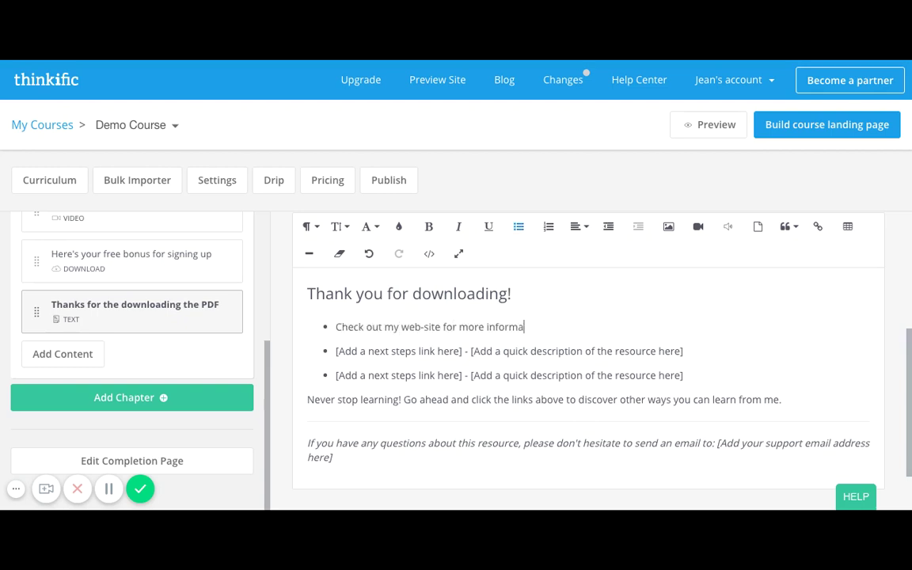
type("tion")
left_click(680, 351)
key("shift+ctrl+Left")
key("shift+ctrl+Left")
key("shift+ctrl+Left")
key("shift+ctrl+Left")
key("shift+ctrl+Left")
key("shift+ctrl+Left")
key("shift+ctrl+Left")
key("shift+ctrl+Left")
key("shift+ctrl+Left")
key("shift+ctrl+Left")
key("shift+ctrl+Left")
key("shift+ctrl+Left")
type("Fol")
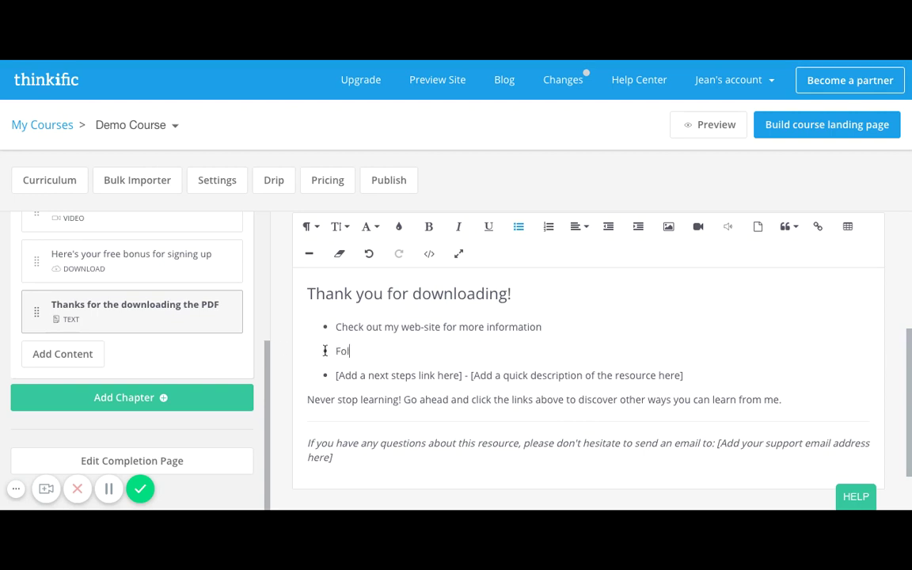
type("low me on YouTube")
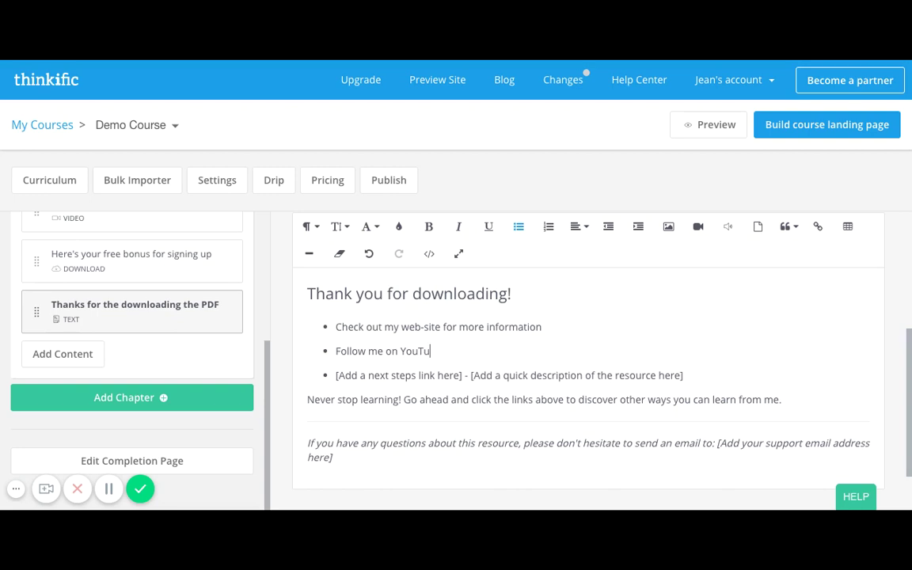
Change the third bullet to 'Check out my Instagram TV' and delete the italic support-email paragraph.
left_click(688, 380)
key("shift+ctrl+Left")
key("shift+ctrl+Left")
key("shift+ctrl+Left")
key("shift+ctrl+Left")
key("shift+ctrl+Left")
key("shift+ctrl+Left")
key("shift+ctrl+Left")
key("shift+ctrl+Left")
key("shift+ctrl+Left")
key("shift+ctrl+Left")
key("shift+ctrl+Left")
key("shift+ctrl+Left")
key("shift+ctrl+Left")
key("shift+ctrl+Left")
key("shift+ctrl+Left")
key("shift+ctrl+Left")
key("shift+ctrl+Left")
key("shift+ctrl+Right")
key("shift+ctrl+Right")
key("shift+ctrl+Right")
key("shift+Left")
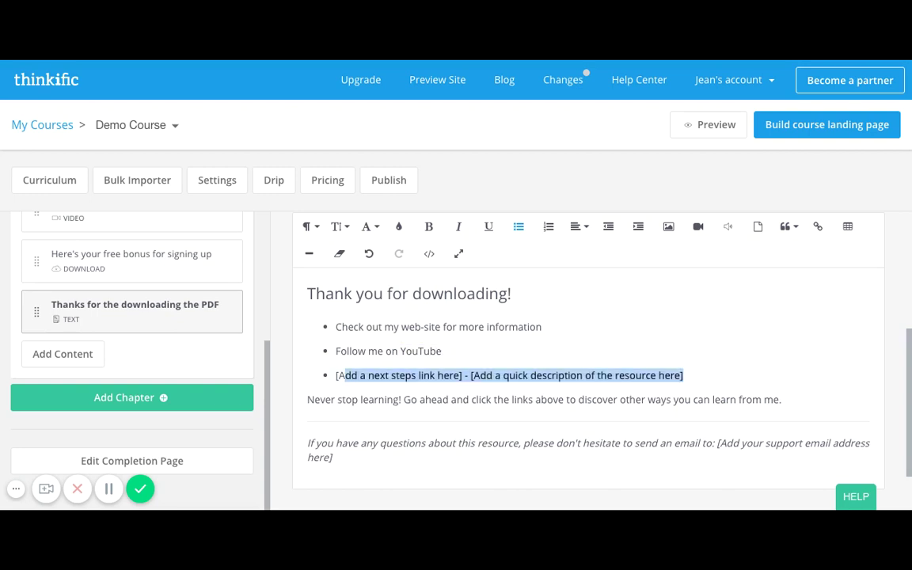
key("BackSpace")
type("Check out m")
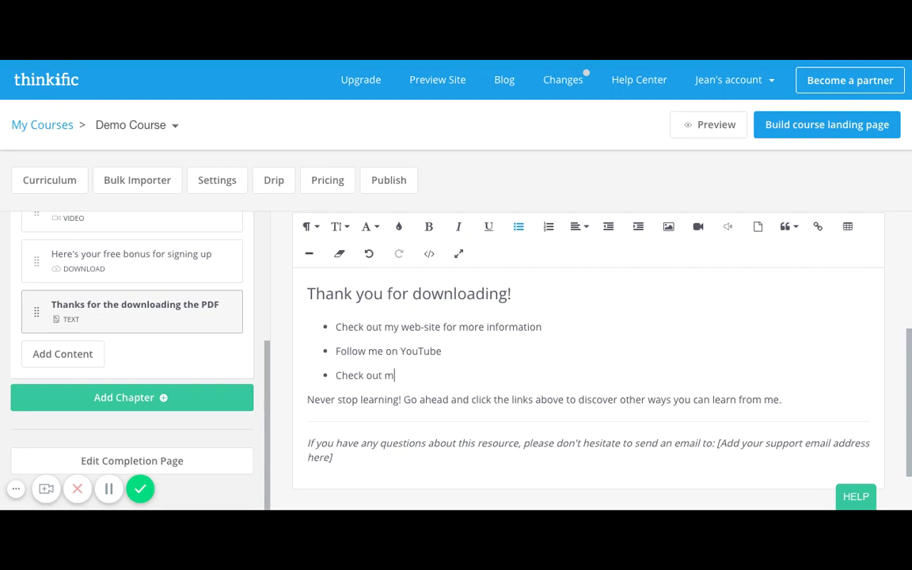
type("y Instagram TV")
triple_click(365, 466)
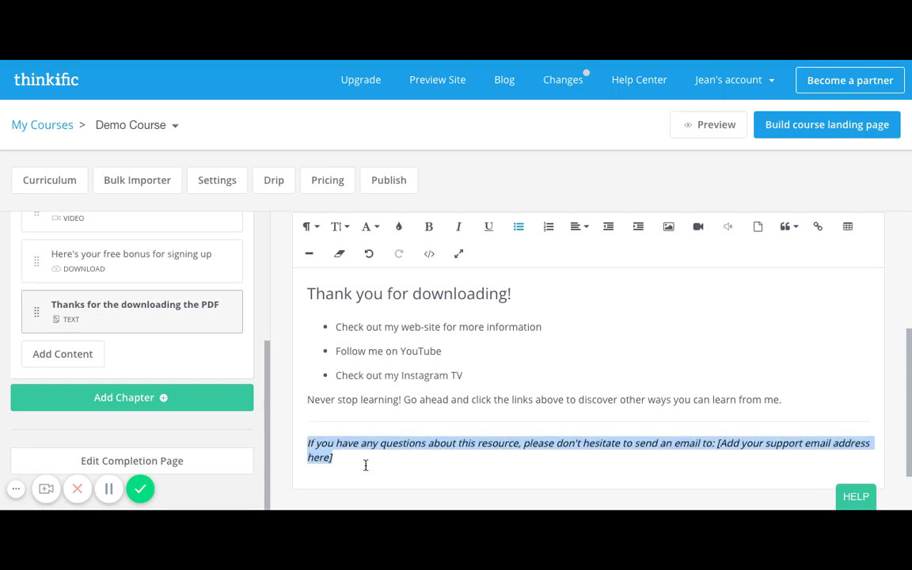
key("BackSpace")
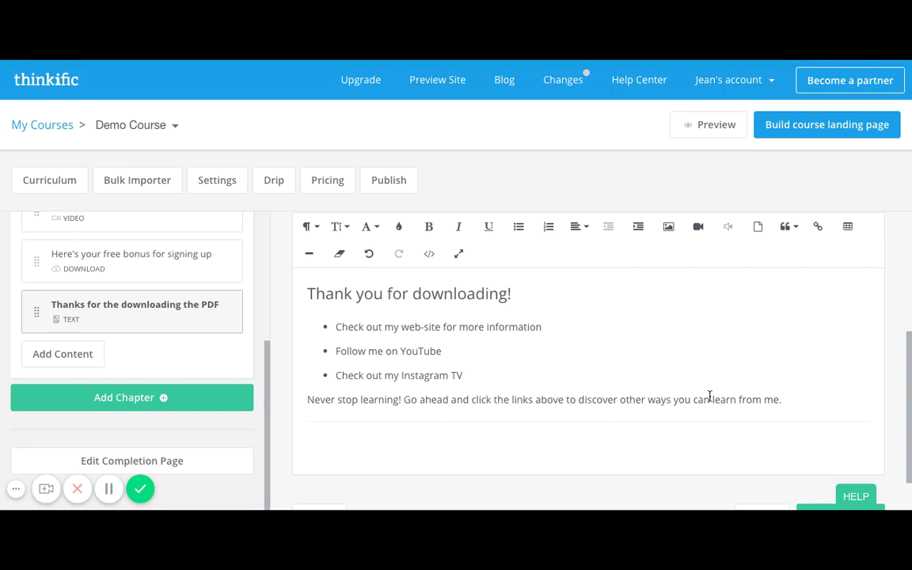
Review the 'Thanks for the downloading the PDF' lesson with its three bullets, then save it.
scroll(710, 396, "down", 1)
scroll(710, 396, "up", 3)
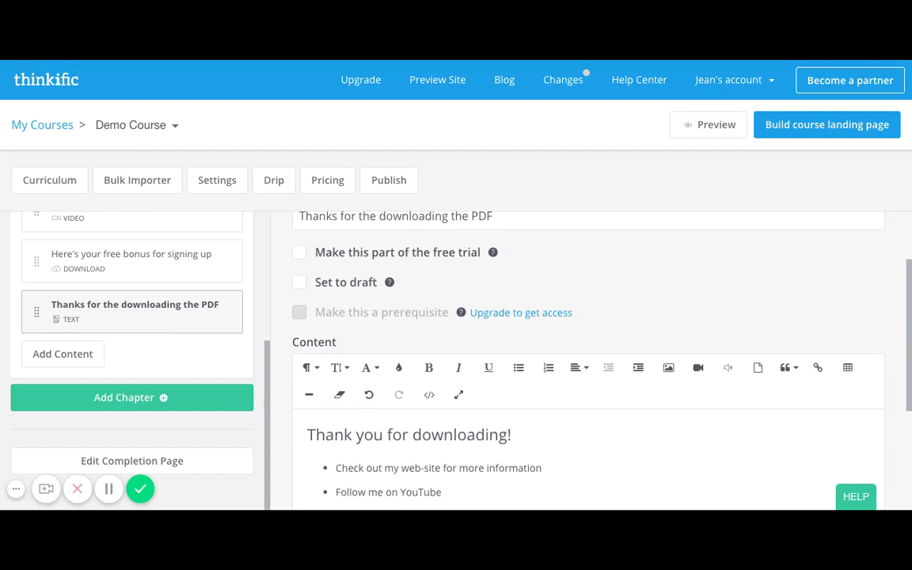
scroll(661, 417, "up", 2)
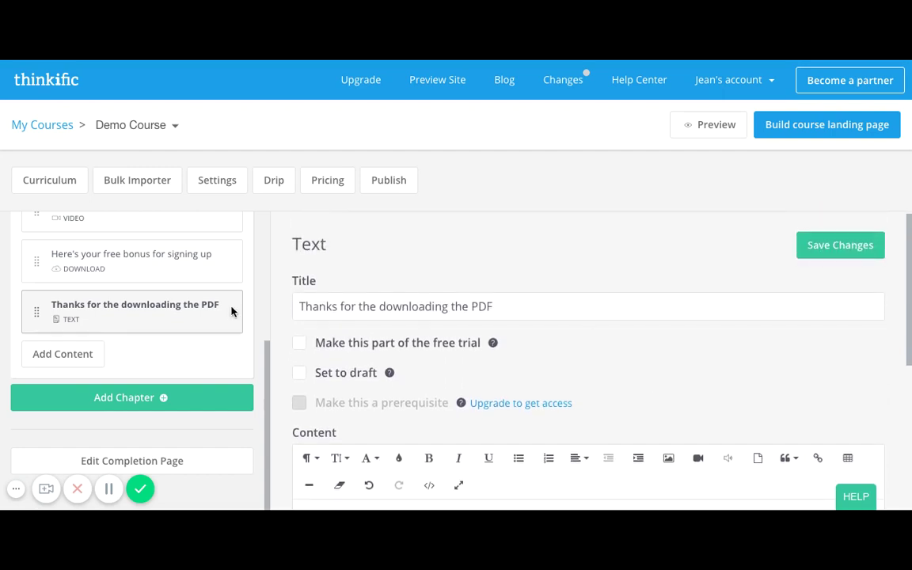
scroll(194, 314, "up", 3)
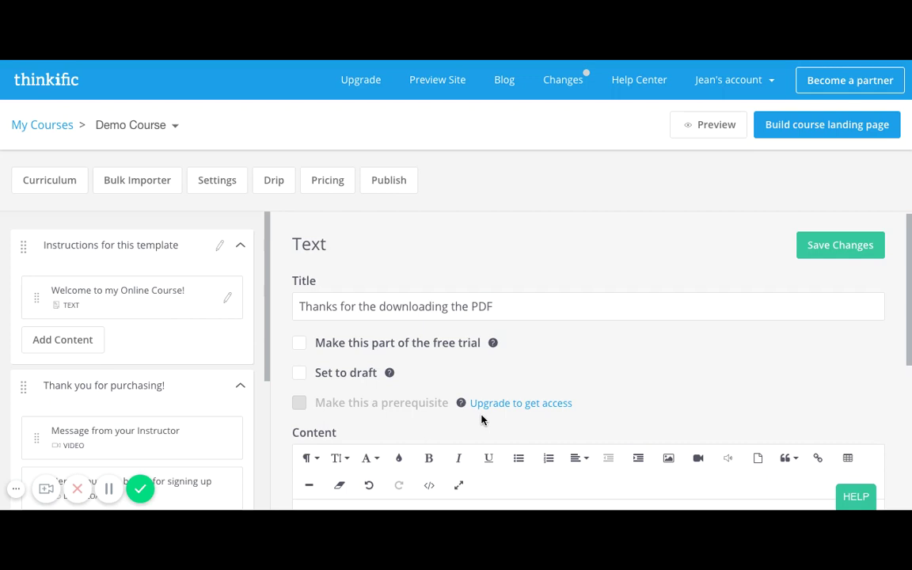
scroll(481, 420, "down", 3)
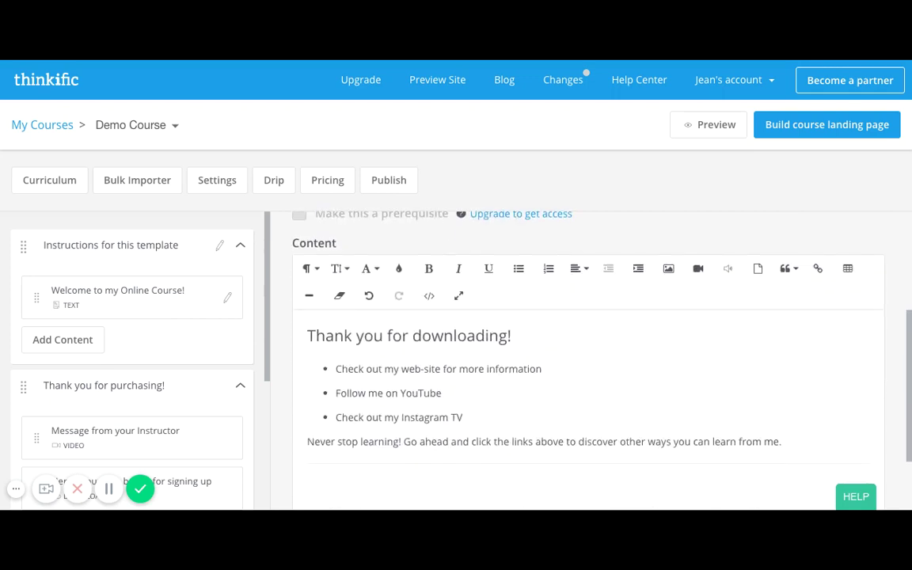
scroll(588, 357, "down", 2)
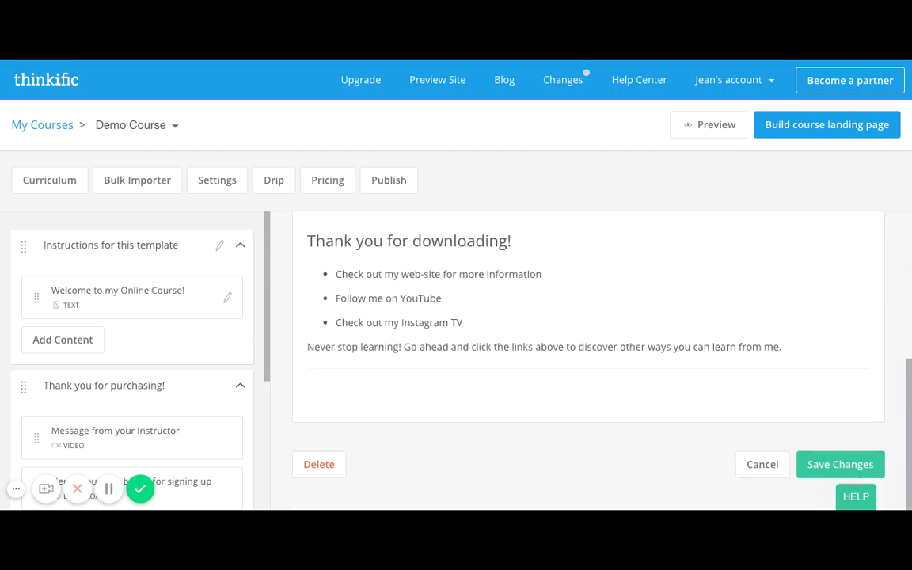
left_click(849, 467)
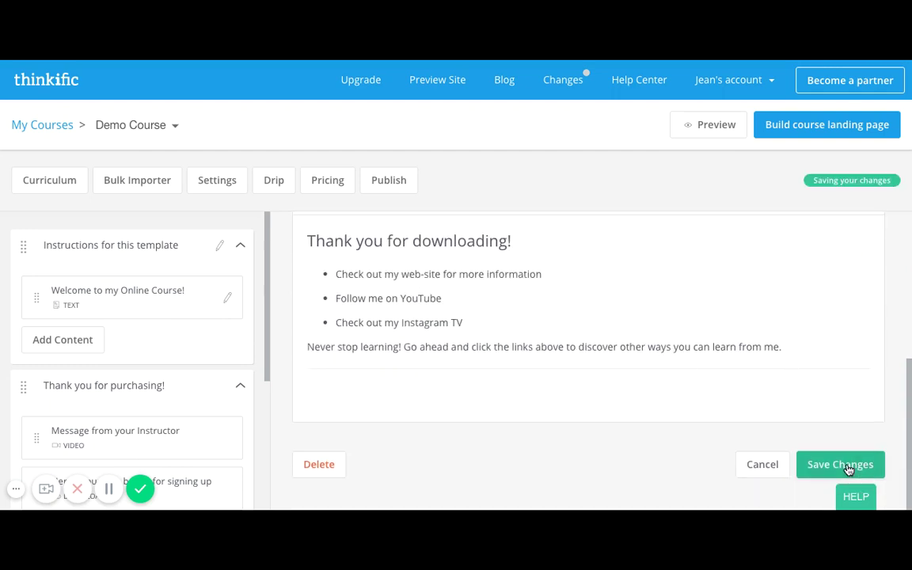
Confirm Demo Course is not yet published, then review its video, download and text lessons.
left_click(396, 187)
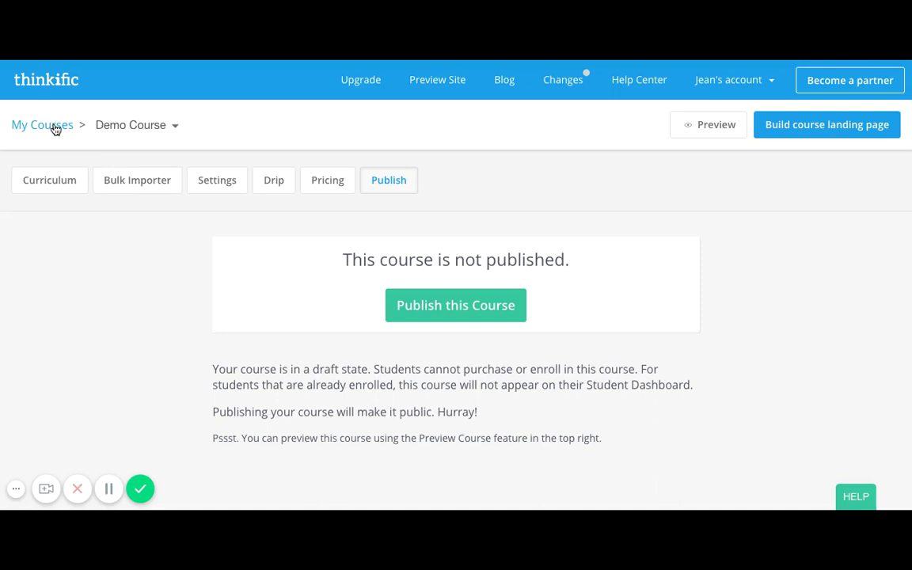
left_click(71, 181)
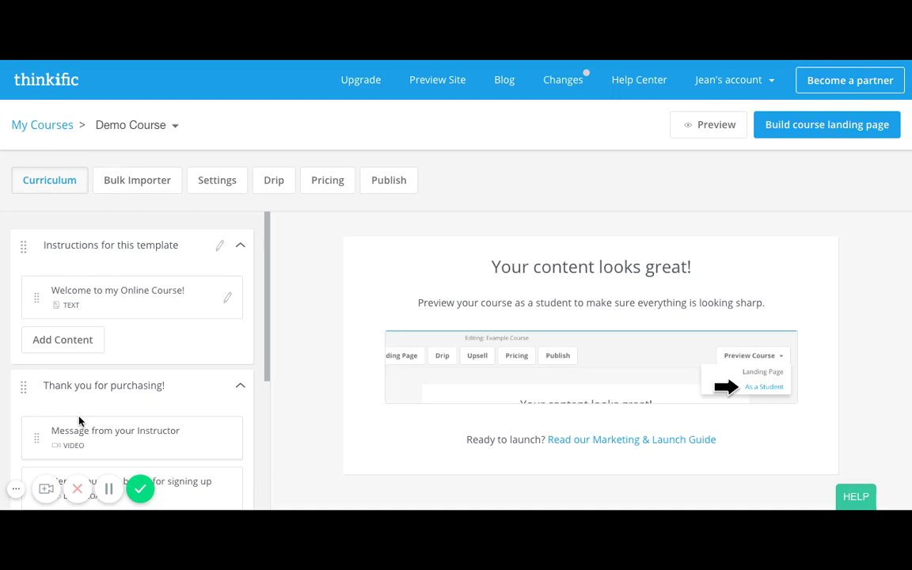
scroll(79, 420, "down", 3)
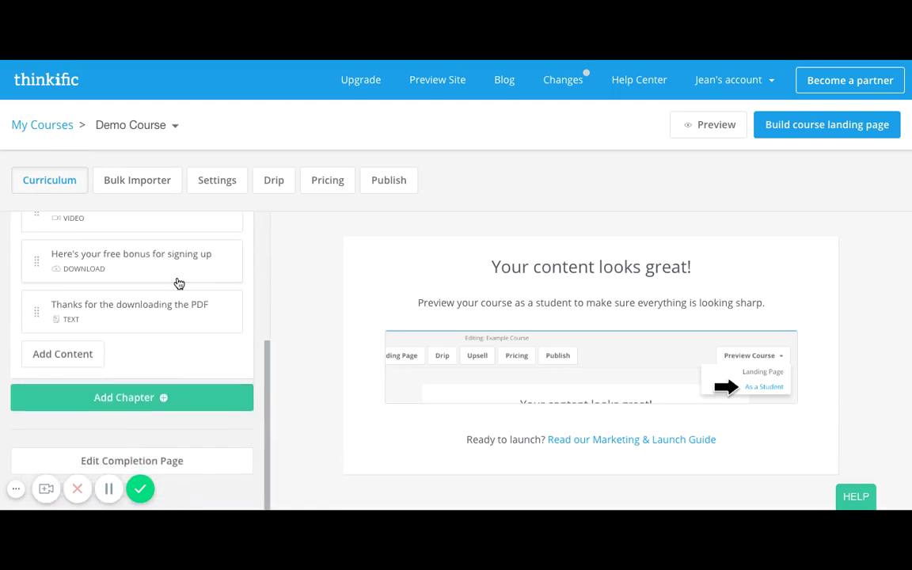
scroll(179, 283, "up", 3)
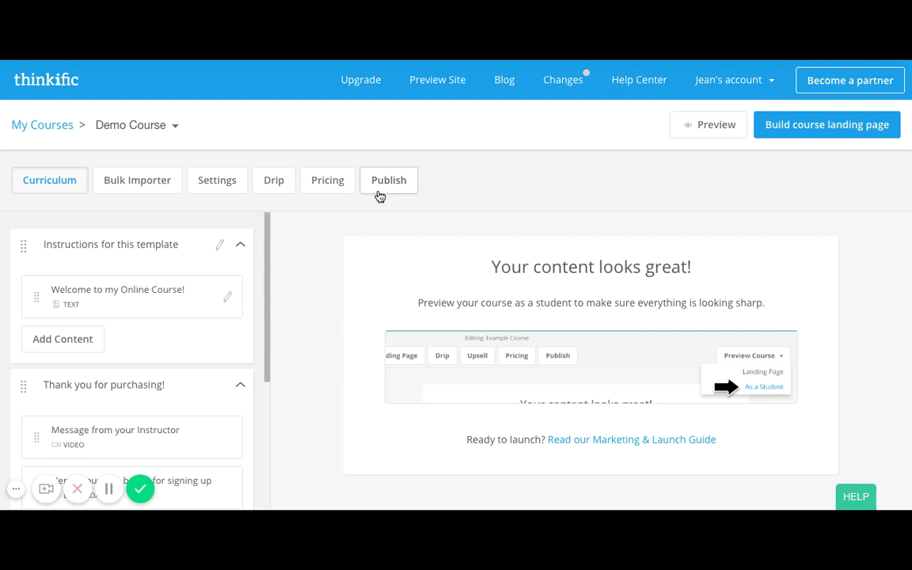
scroll(125, 386, "down", 4)
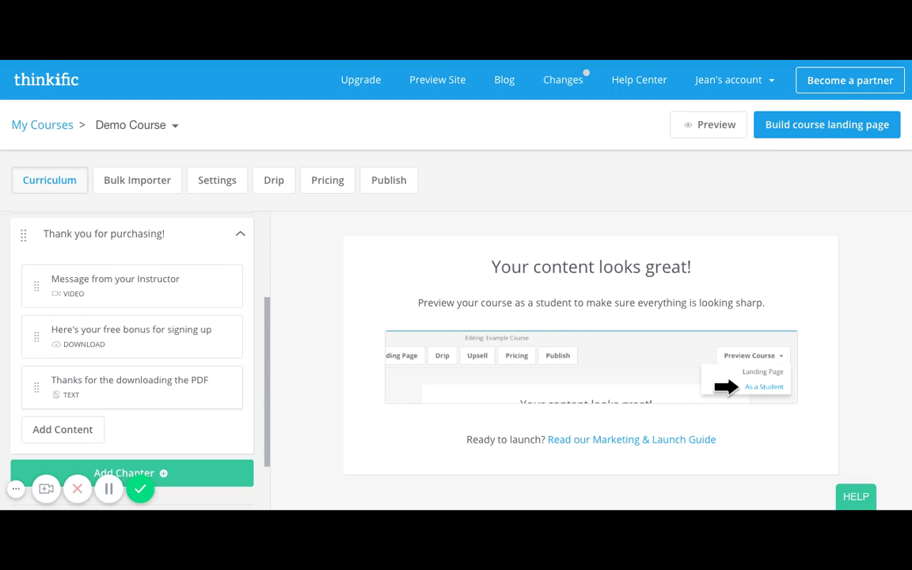
scroll(131, 348, "down", 2)
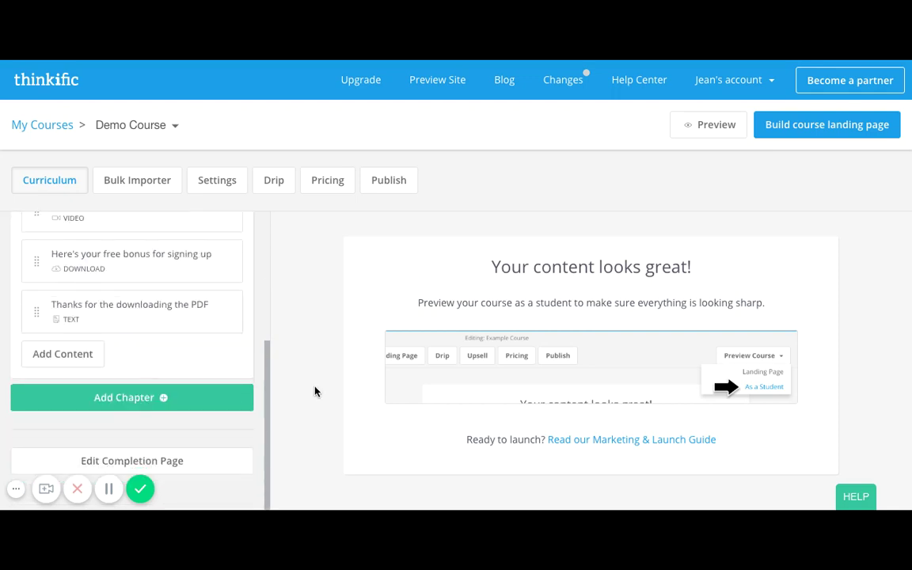